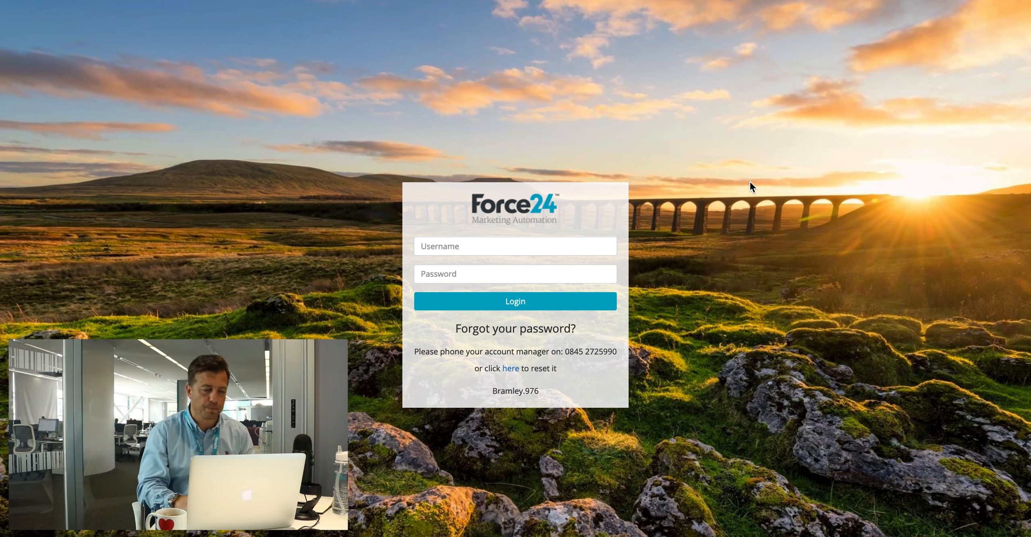
Step: Log in to Force24 with a saved account's username and password
{"action": "left_click", "coordinate": [437, 248]}
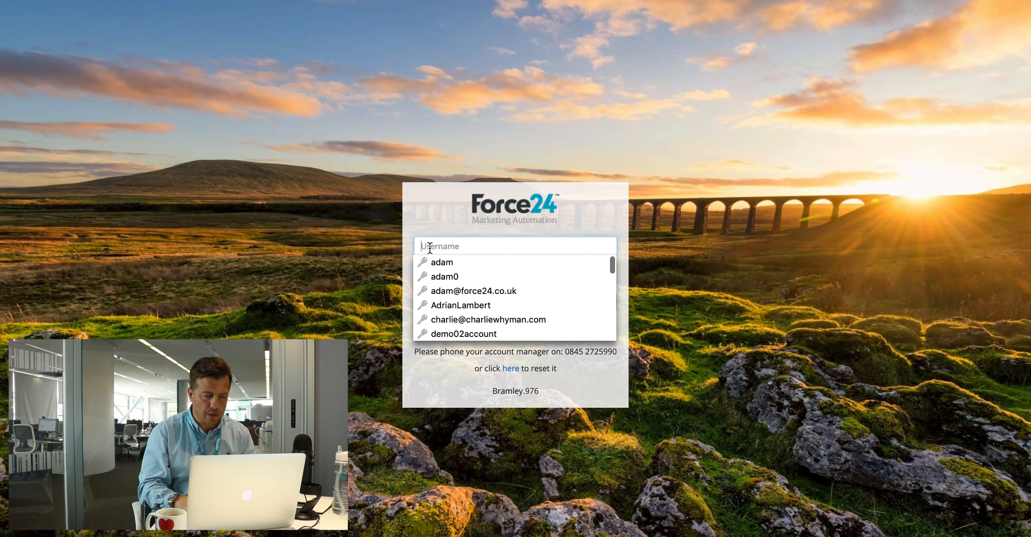
{"action": "left_click", "coordinate": [445, 283]}
{"action": "left_click", "coordinate": [486, 304]}
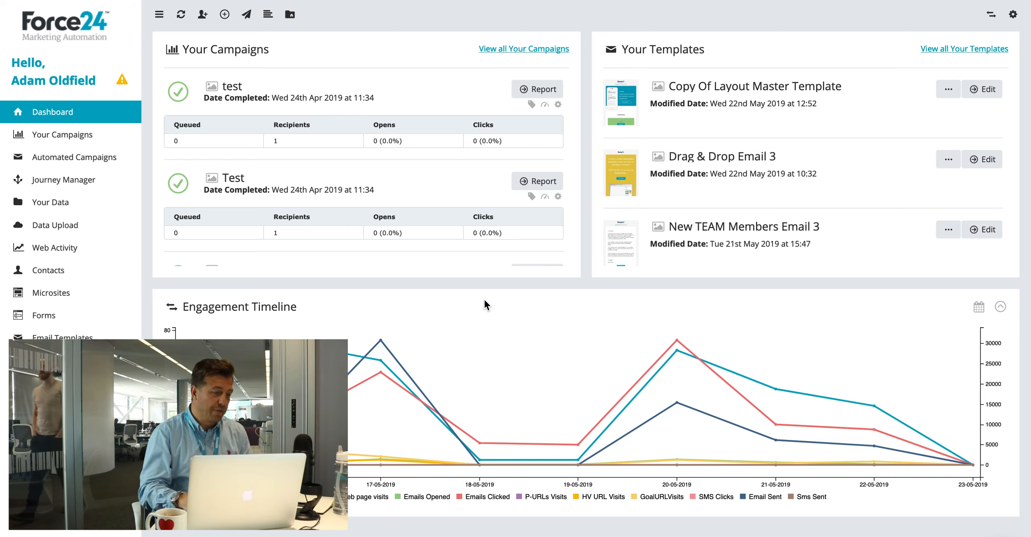
Step: Open the Forms area and look through the account's existing forms
{"action": "left_click", "coordinate": [48, 322]}
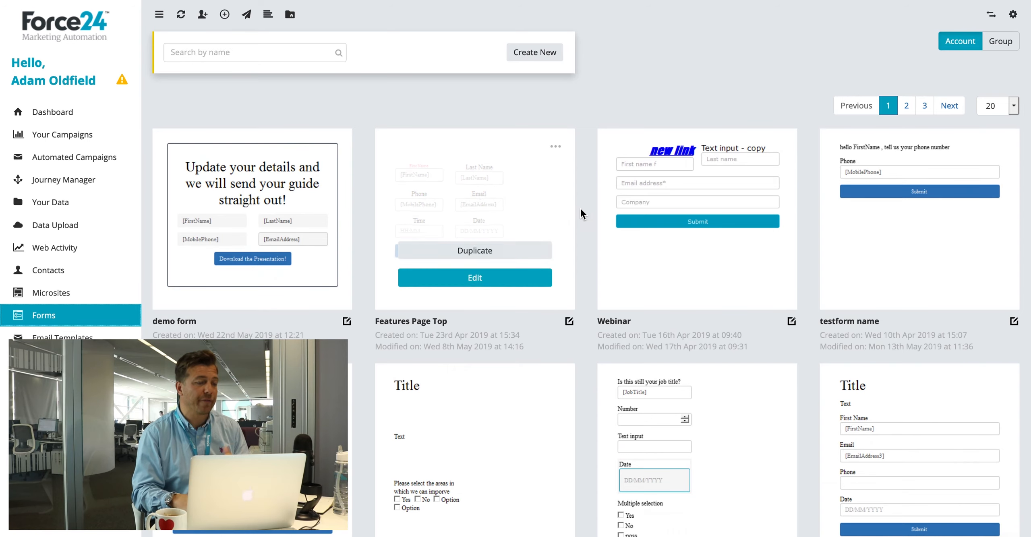
{"action": "scroll", "coordinate": [483, 286], "scroll_direction": "down", "scroll_amount": 4}
{"action": "scroll", "coordinate": [485, 286], "scroll_direction": "up", "scroll_amount": 4}
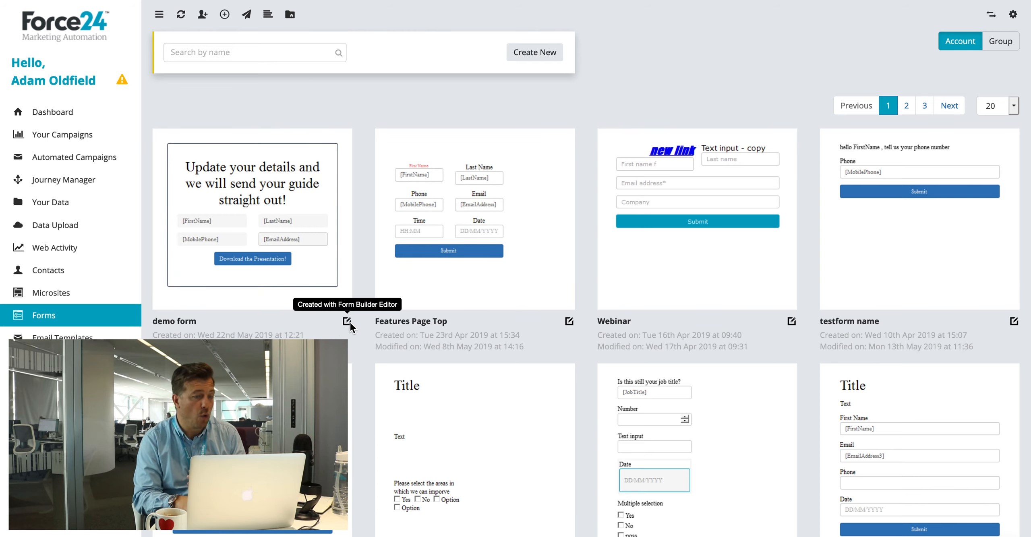
Step: Start a new form and examine the library template and file upload options for creating it
{"action": "left_click", "coordinate": [539, 58]}
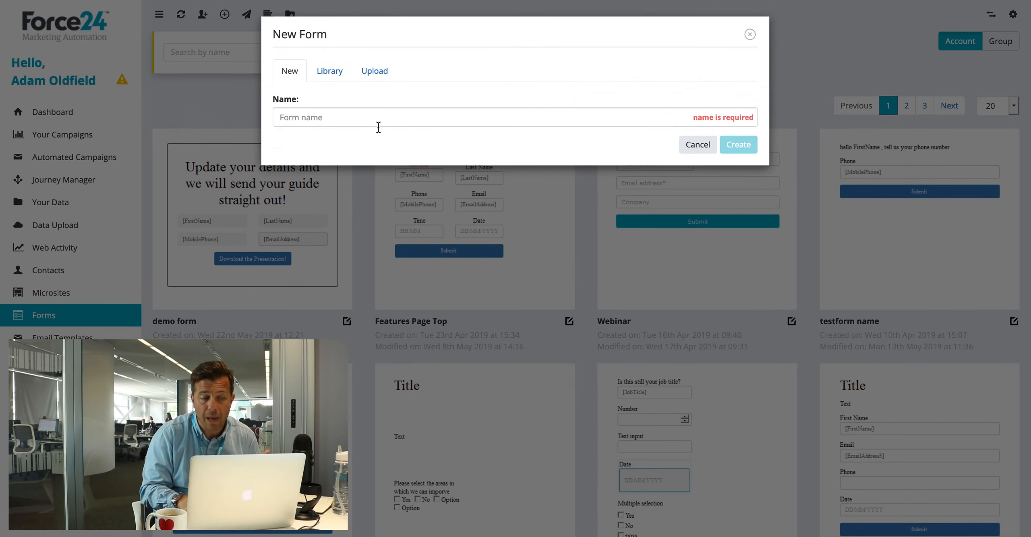
{"action": "left_click", "coordinate": [329, 71]}
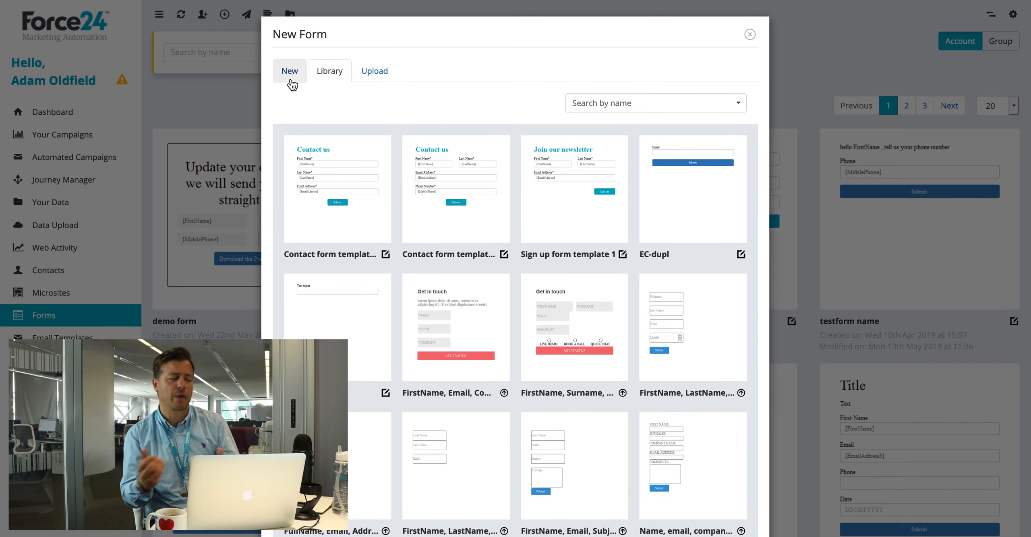
{"action": "left_click", "coordinate": [377, 71]}
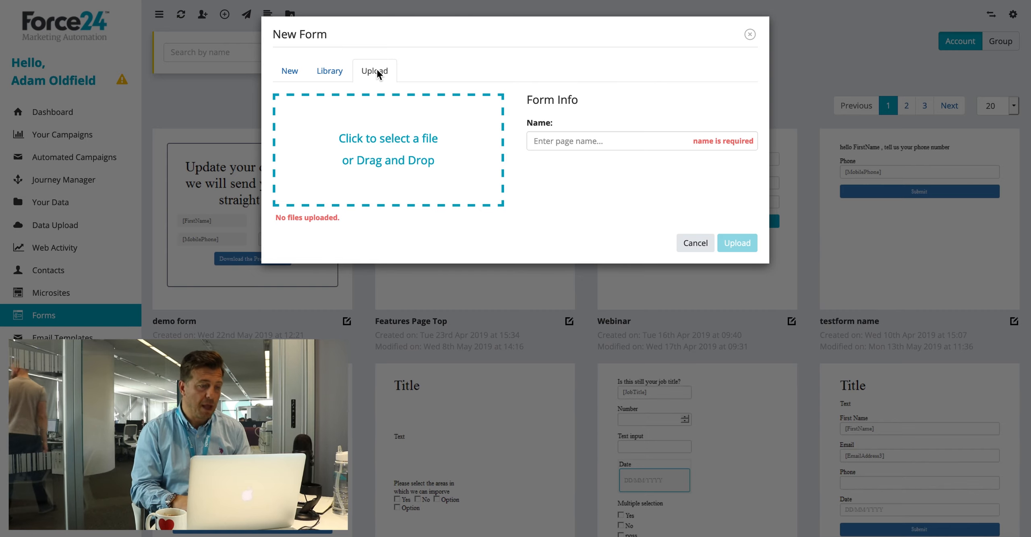
Step: Create a new blank form named "brochure download form new"
{"action": "left_click", "coordinate": [290, 74]}
{"action": "left_click", "coordinate": [295, 114]}
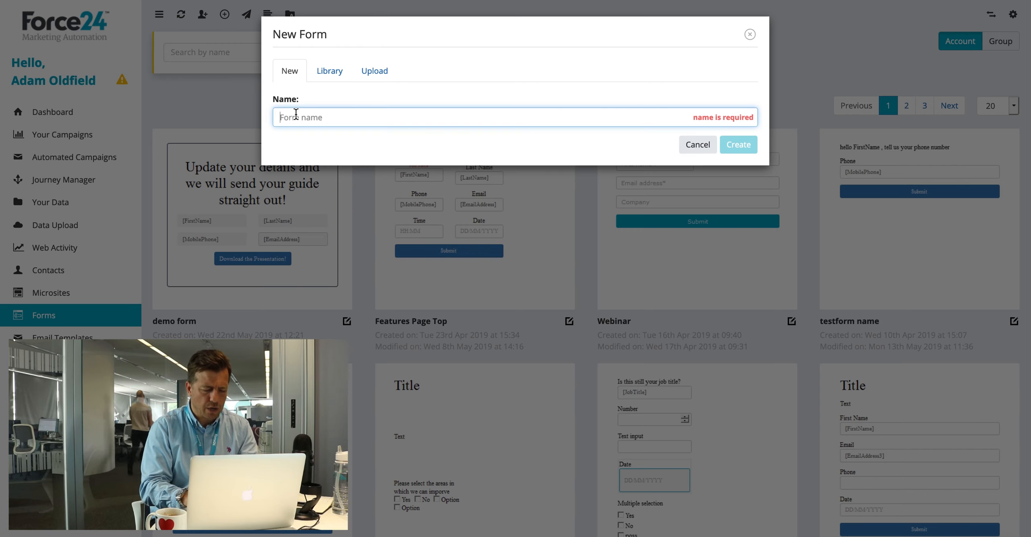
{"action": "type", "text": "brochu"}
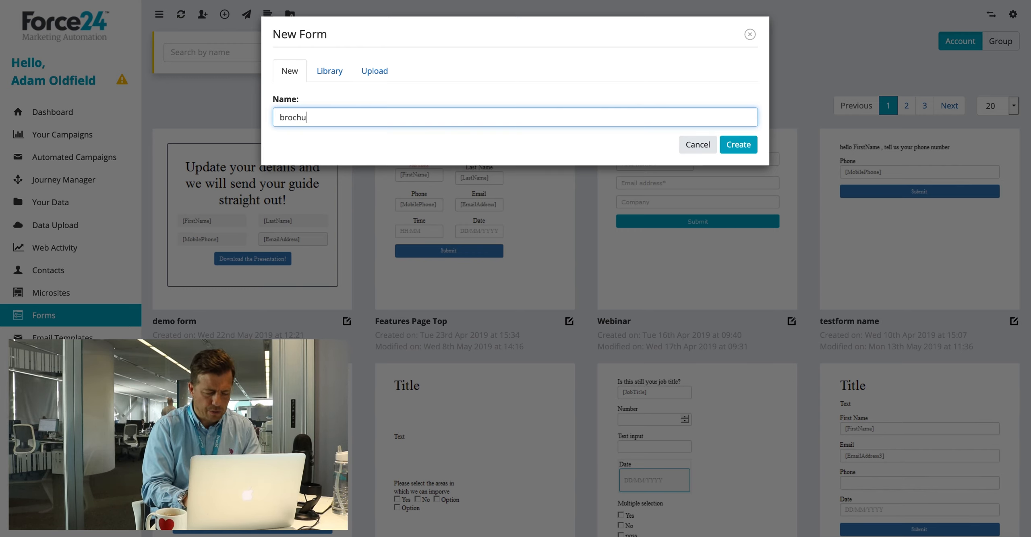
{"action": "type", "text": "re download for"}
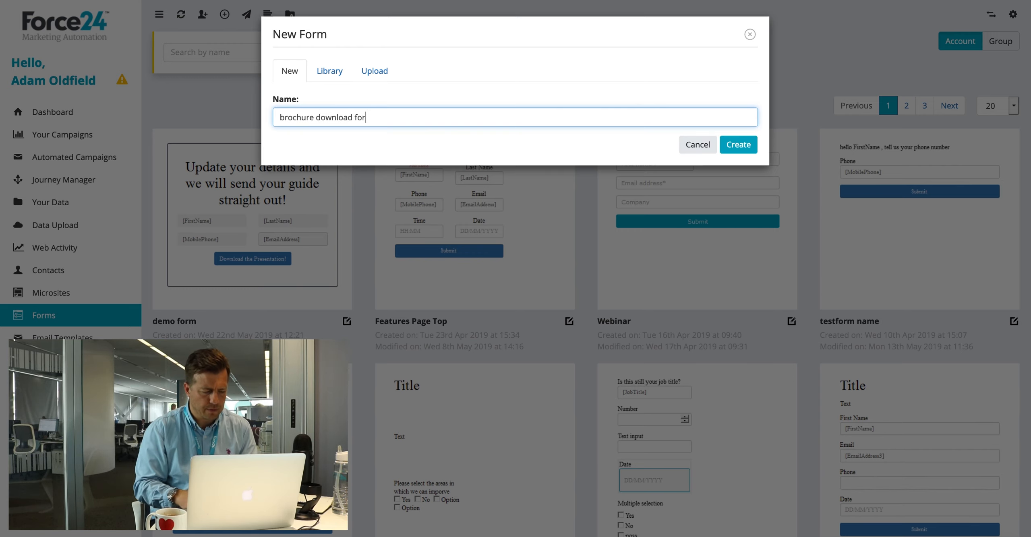
{"action": "type", "text": "m new"}
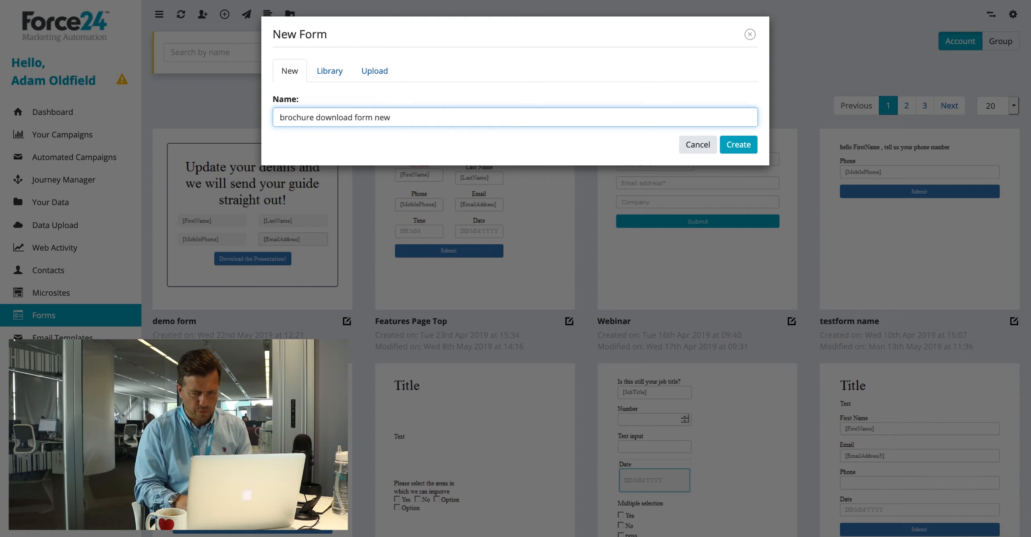
{"action": "left_click", "coordinate": [737, 144]}
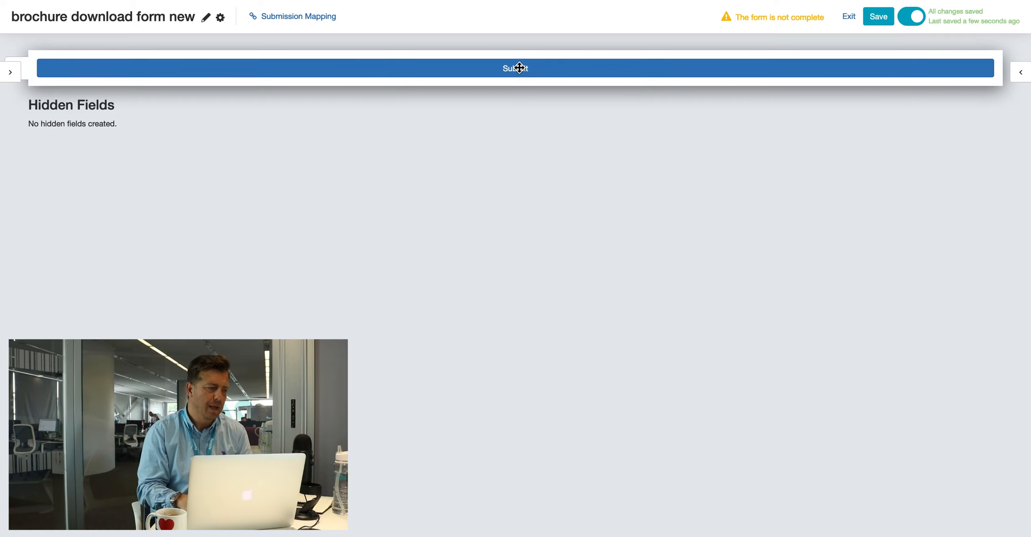
Step: Expand the form builder's component list and the form settings
{"action": "left_click", "coordinate": [10, 72]}
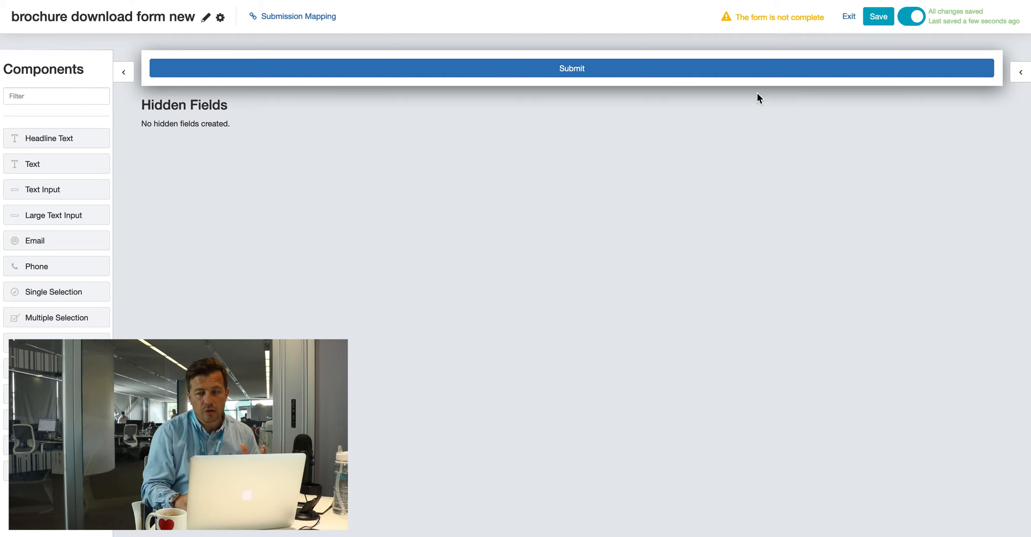
{"action": "right_click", "coordinate": [1005, 75]}
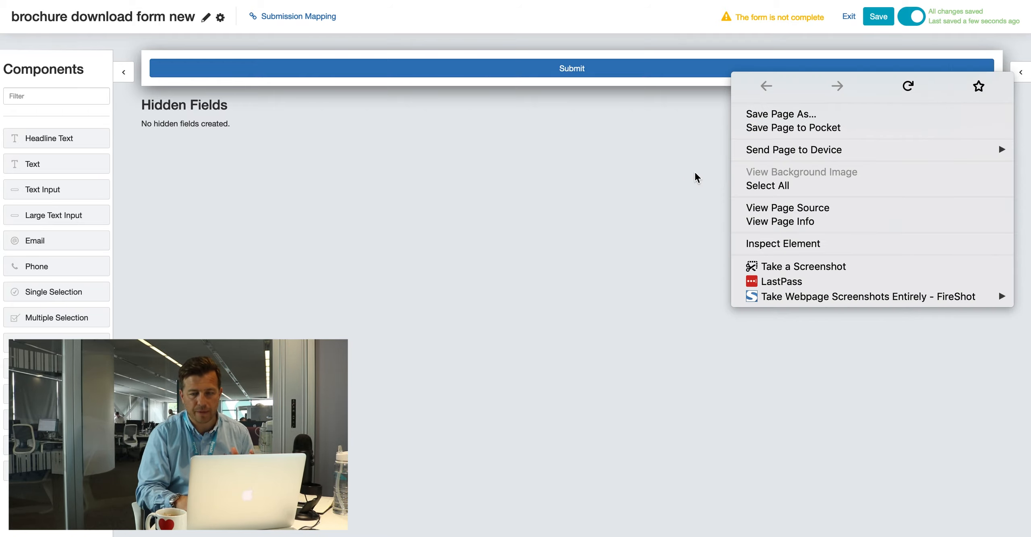
{"action": "left_click", "coordinate": [686, 178]}
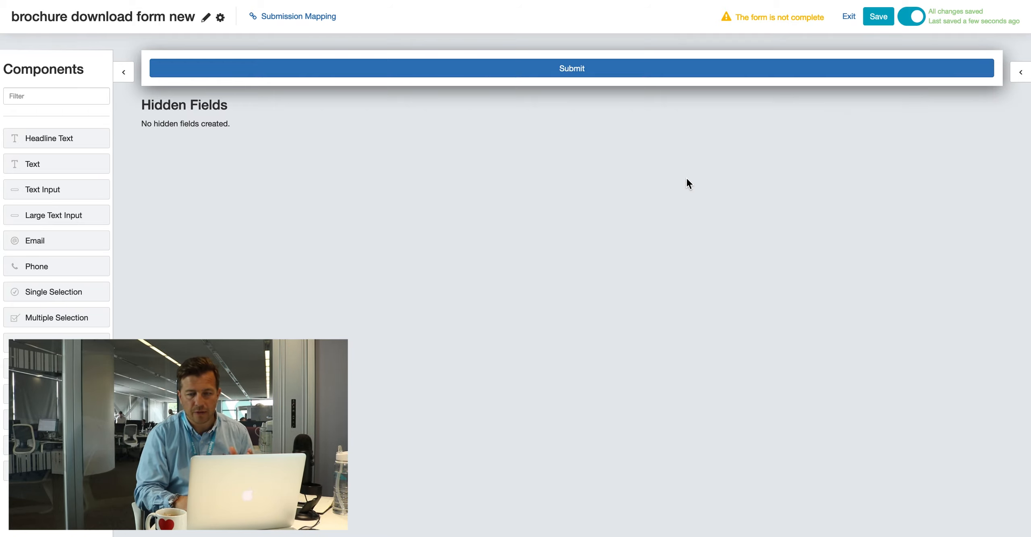
{"action": "left_click", "coordinate": [1021, 77]}
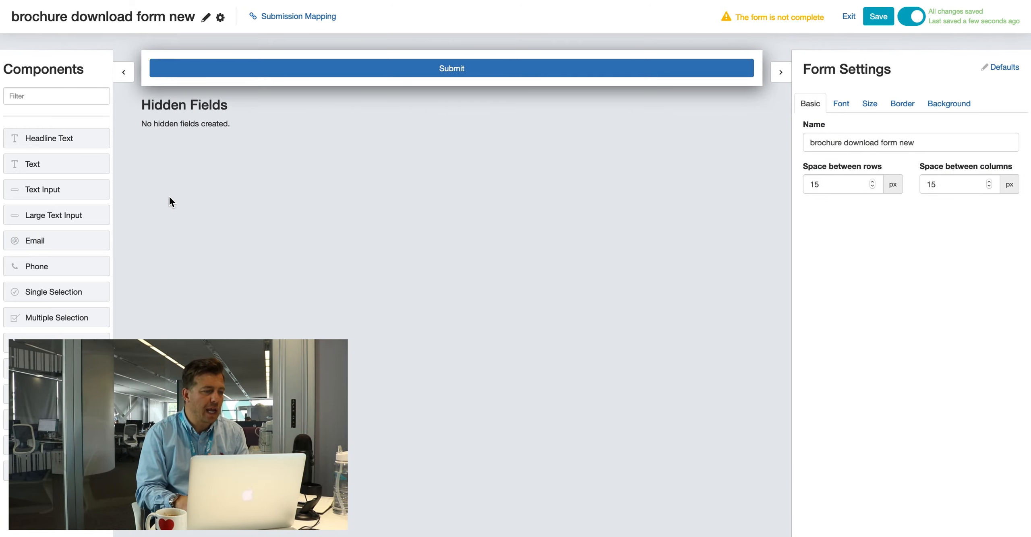
Step: Open the form's name for editing, save the form, and view its basic settings
{"action": "left_click", "coordinate": [206, 18]}
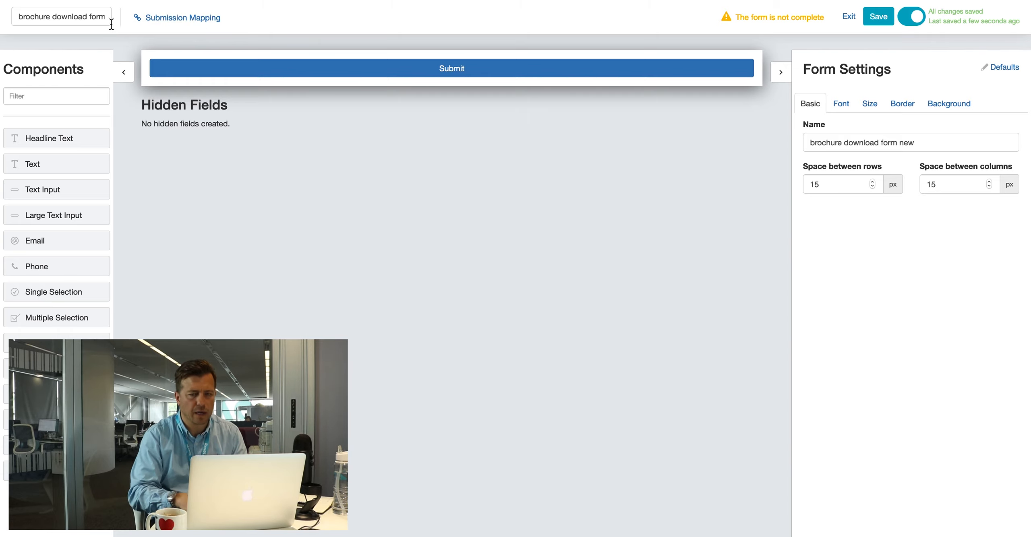
{"action": "left_click", "coordinate": [873, 23]}
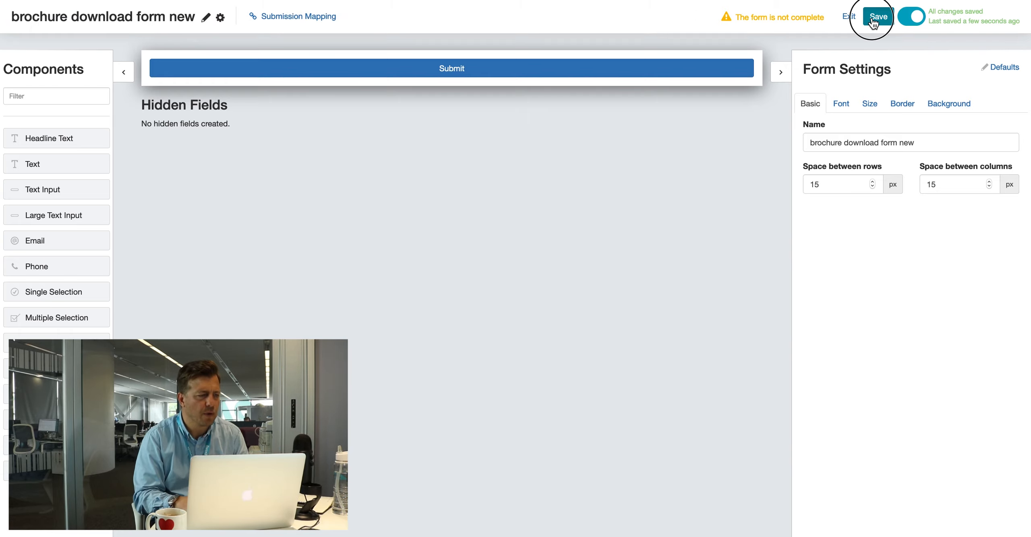
{"action": "left_click", "coordinate": [220, 20]}
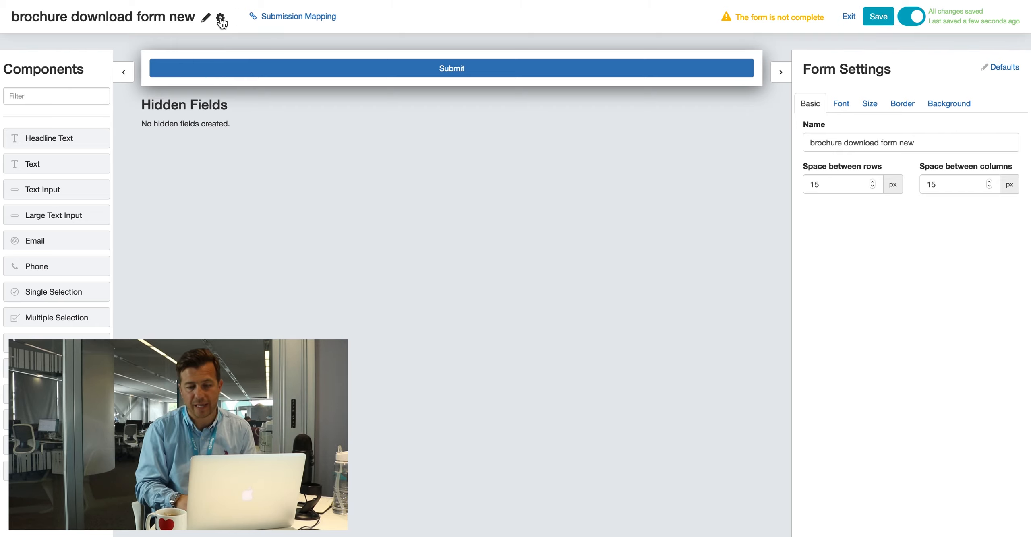
{"action": "left_click", "coordinate": [823, 143]}
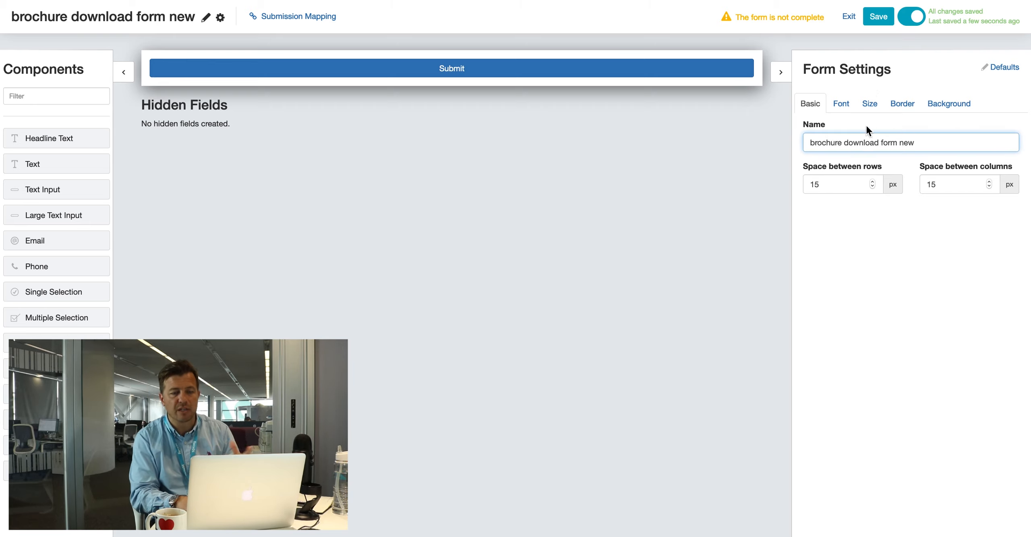
Step: Set the form's top and bottom margins to 50 px and its top and bottom padding to 20 px
{"action": "left_click", "coordinate": [845, 104]}
{"action": "left_click", "coordinate": [870, 103]}
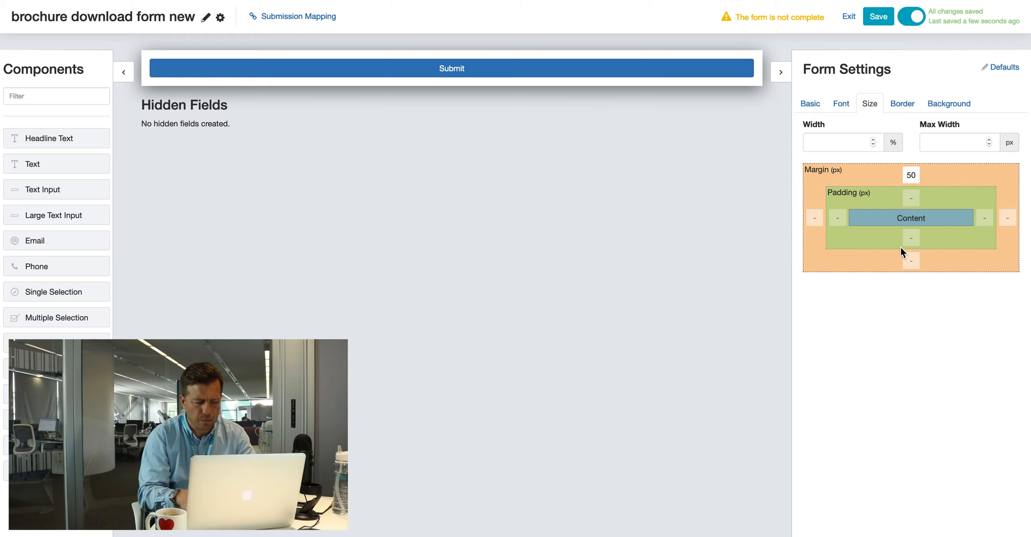
{"action": "left_click", "coordinate": [911, 260]}
{"action": "type", "text": "50"}
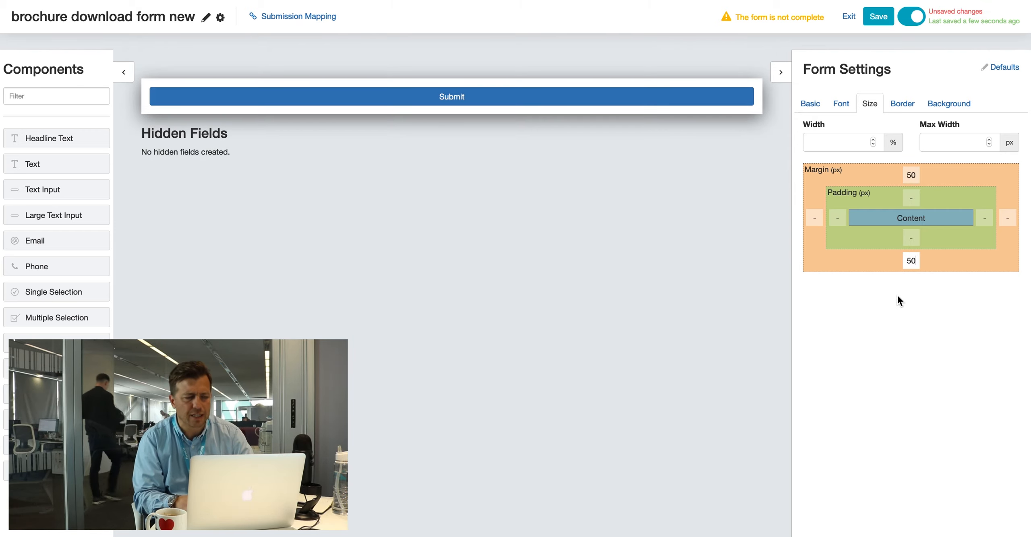
{"action": "left_click", "coordinate": [912, 203]}
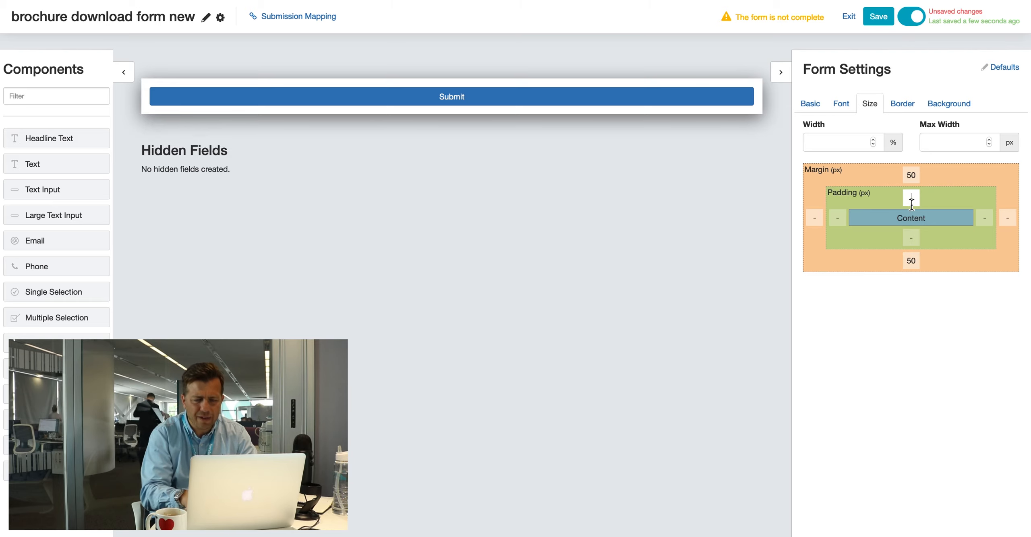
{"action": "type", "text": "20"}
{"action": "left_click", "coordinate": [909, 241]}
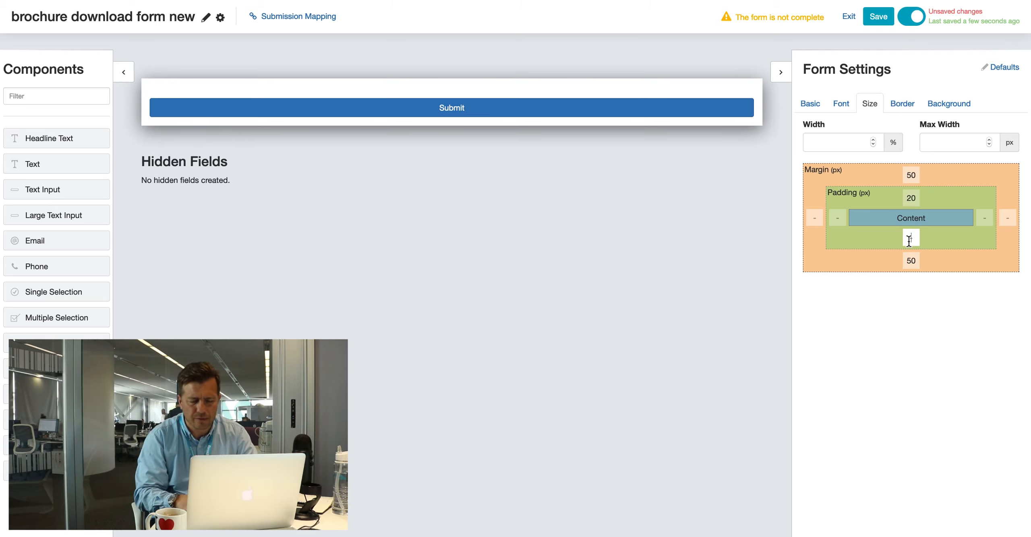
{"action": "left_click", "coordinate": [912, 275]}
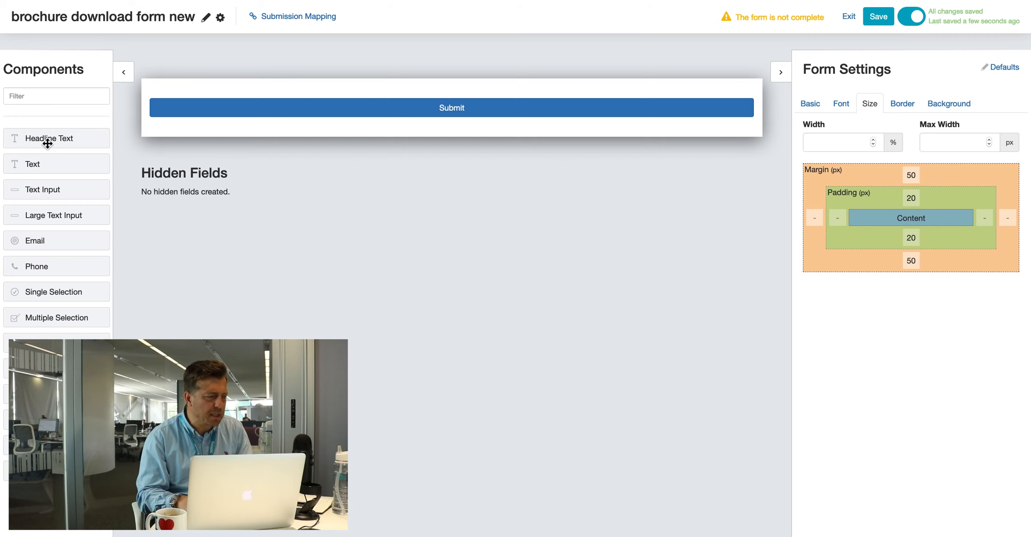
Step: Add a headline above the Submit button reading "this is how you download our brochure"
{"action": "left_click_drag", "start_coordinate": [44, 139], "coordinate": [191, 95]}
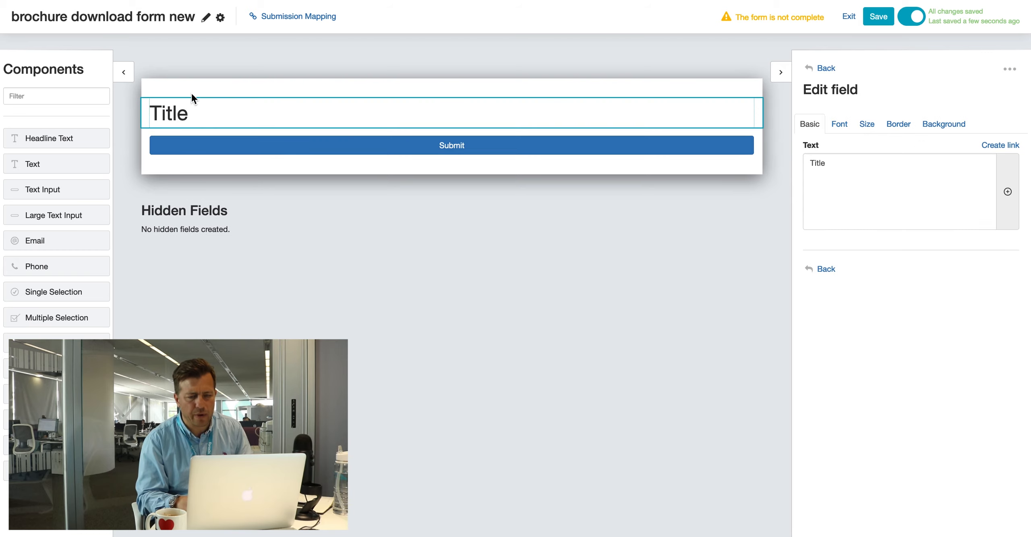
{"action": "left_click", "coordinate": [867, 167]}
{"action": "key", "text": "BackSpace"}
{"action": "key", "text": "BackSpace"}
{"action": "key", "text": "BackSpace"}
{"action": "key", "text": "BackSpace"}
{"action": "key", "text": "BackSpace"}
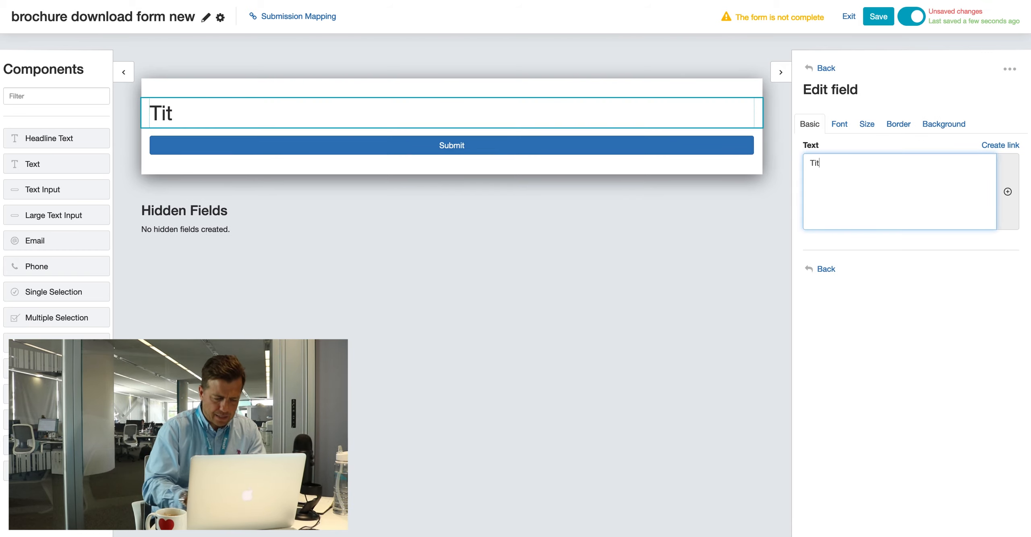
{"action": "type", "text": "thi sis"}
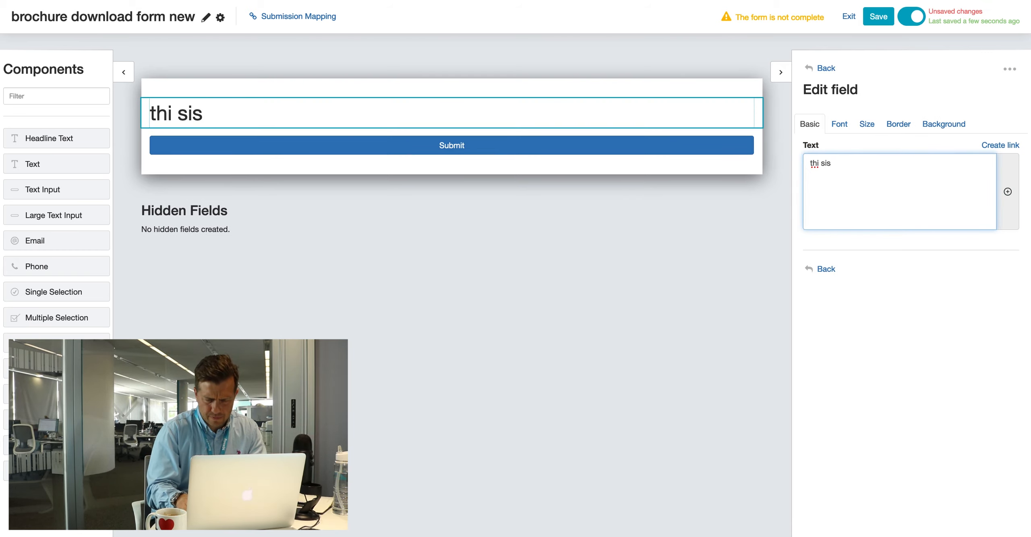
{"action": "key", "text": "BackSpace"}
{"action": "key", "text": "BackSpace"}
{"action": "key", "text": "BackSpace"}
{"action": "key", "text": "BackSpace"}
{"action": "type", "text": "s is how"}
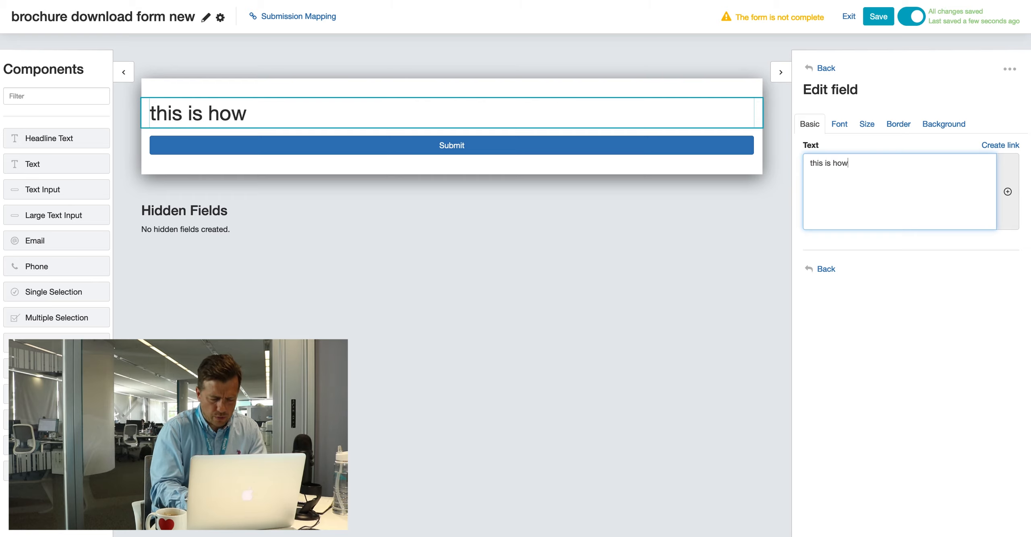
{"action": "type", "text": " you doww"}
{"action": "key", "text": "BackSpace"}
{"action": "type", "text": "nload "}
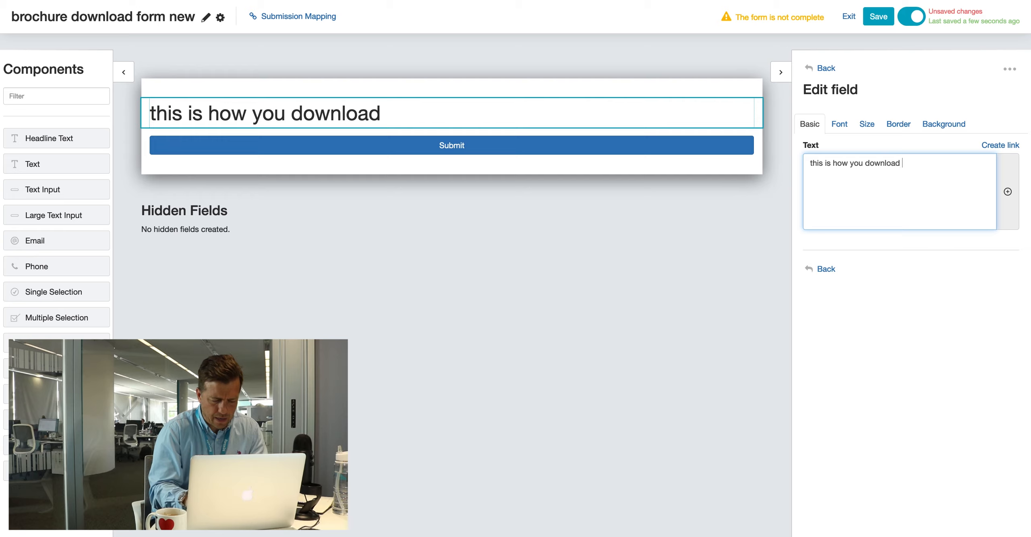
{"action": "type", "text": "our bro"}
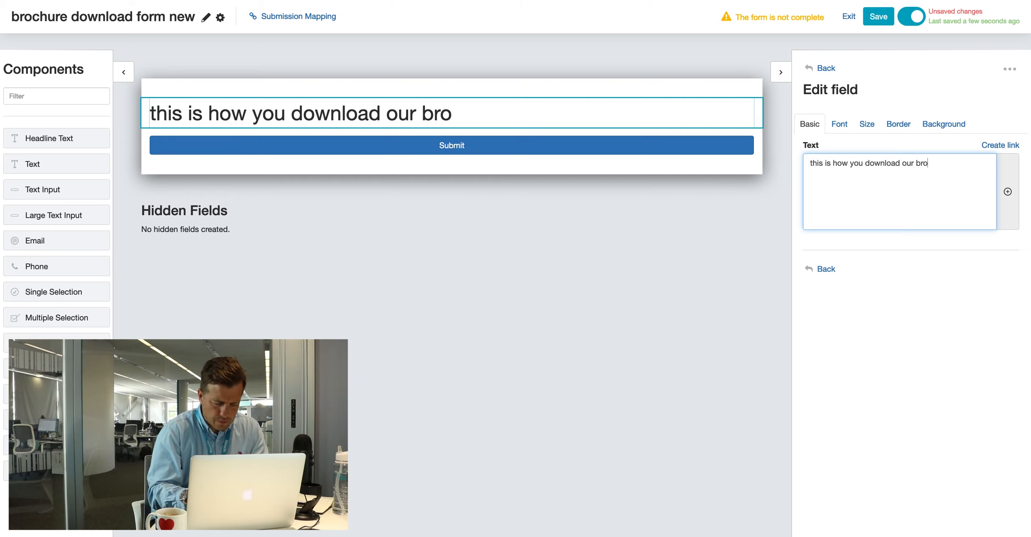
{"action": "type", "text": "chure"}
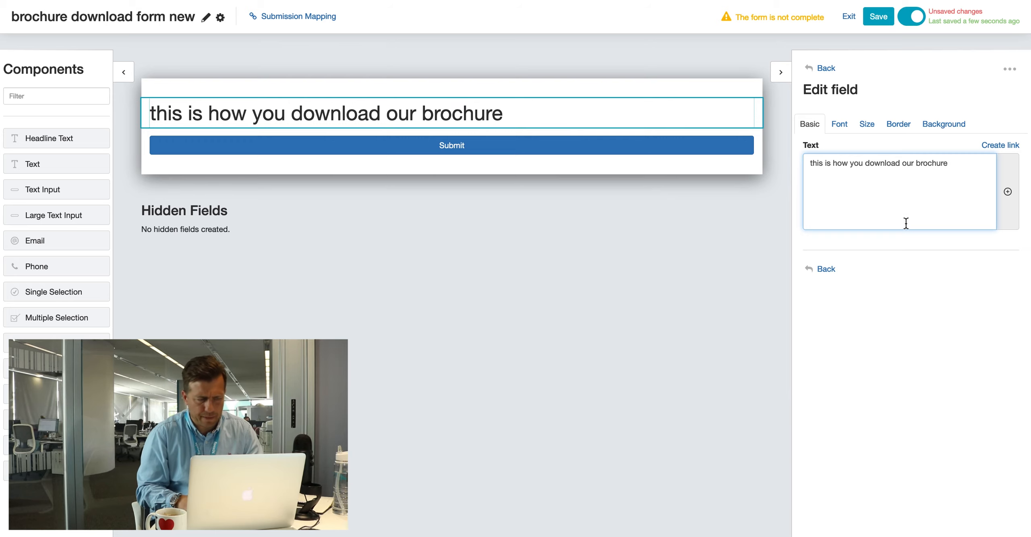
Step: Add a Text component below the headline and a Text Input field beneath it, above the Submit button
{"action": "left_click_drag", "start_coordinate": [60, 163], "coordinate": [203, 146]}
{"action": "left_click_drag", "start_coordinate": [476, 145], "coordinate": [445, 113]}
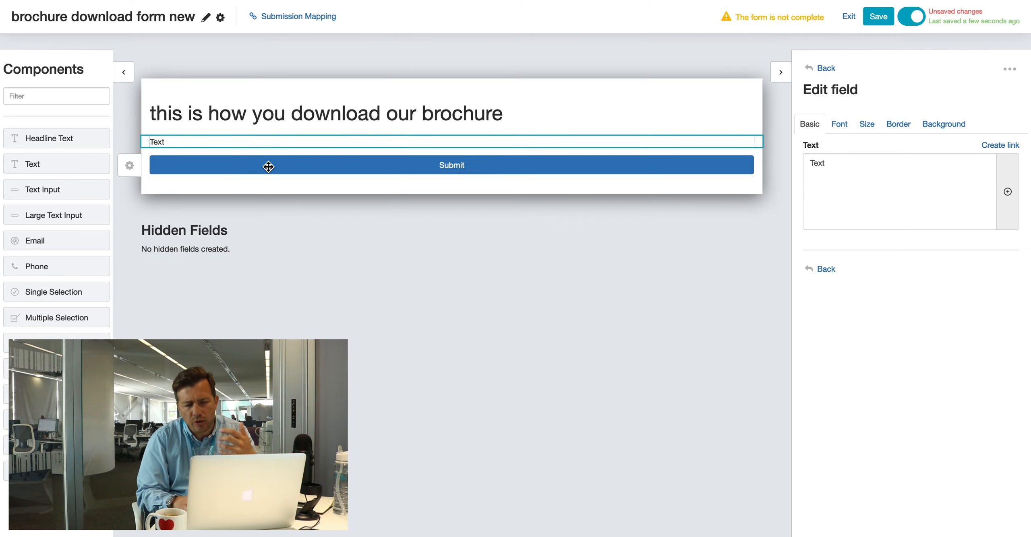
{"action": "left_click", "coordinate": [864, 164]}
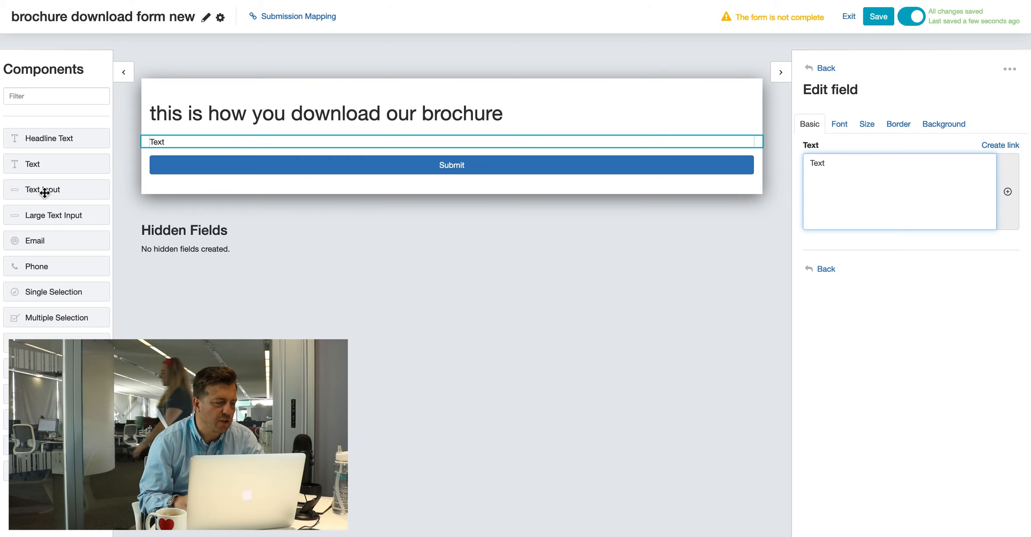
{"action": "left_click_drag", "start_coordinate": [44, 193], "coordinate": [243, 160]}
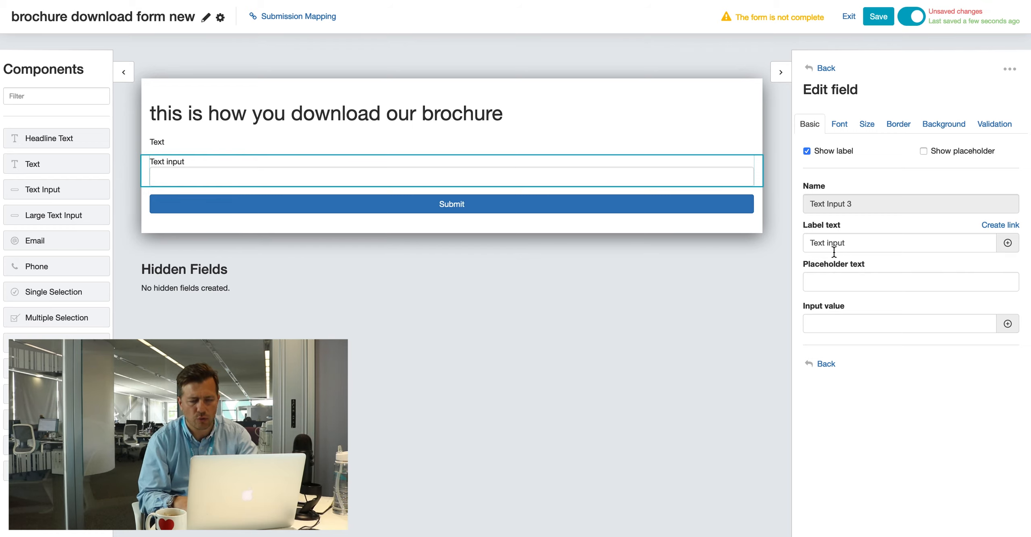
Step: Label the text input field "Firstname" and use the FirstName token as its input value
{"action": "left_click", "coordinate": [857, 242]}
{"action": "type", "text": "Firstname"}
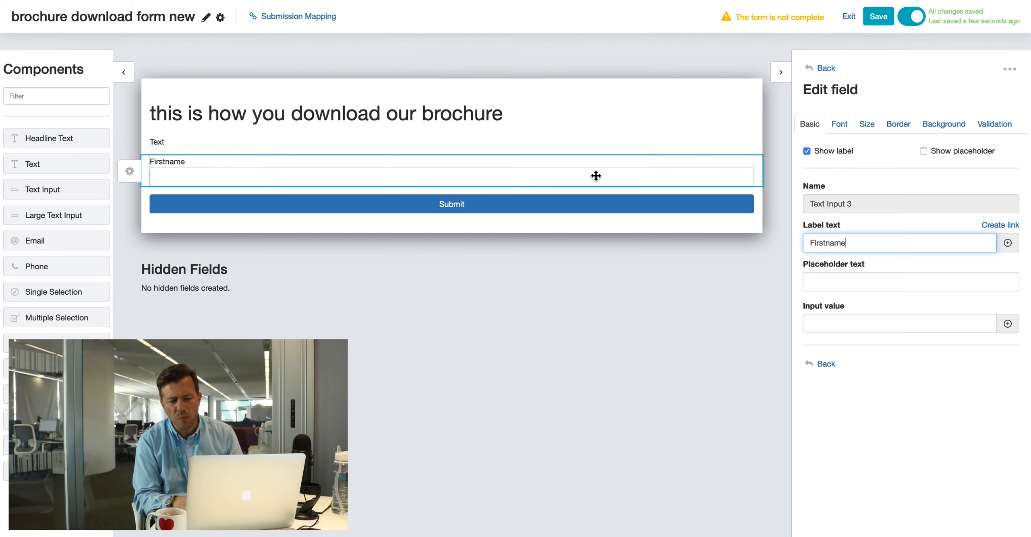
{"action": "left_click", "coordinate": [838, 285]}
{"action": "left_click", "coordinate": [817, 330]}
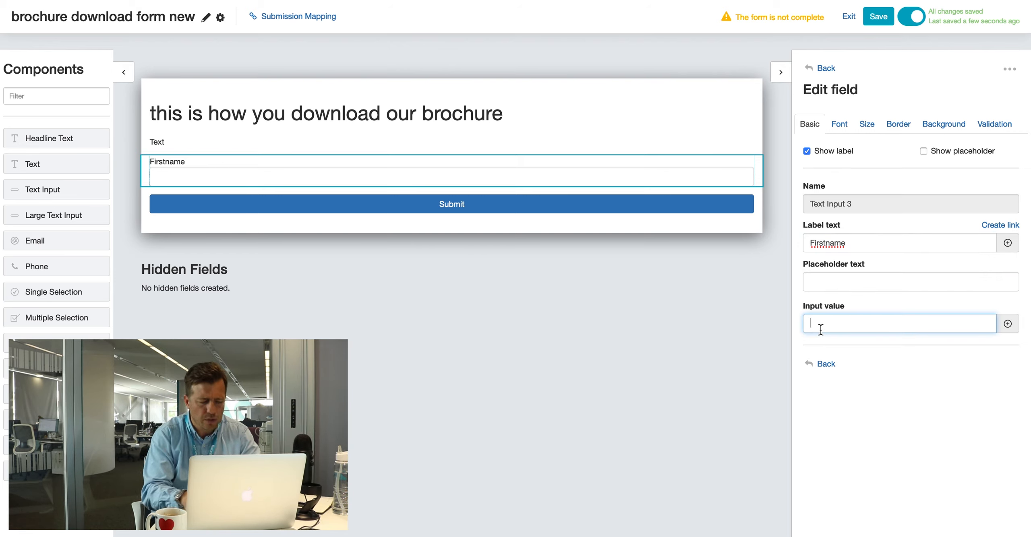
{"action": "type", "text": "firs"}
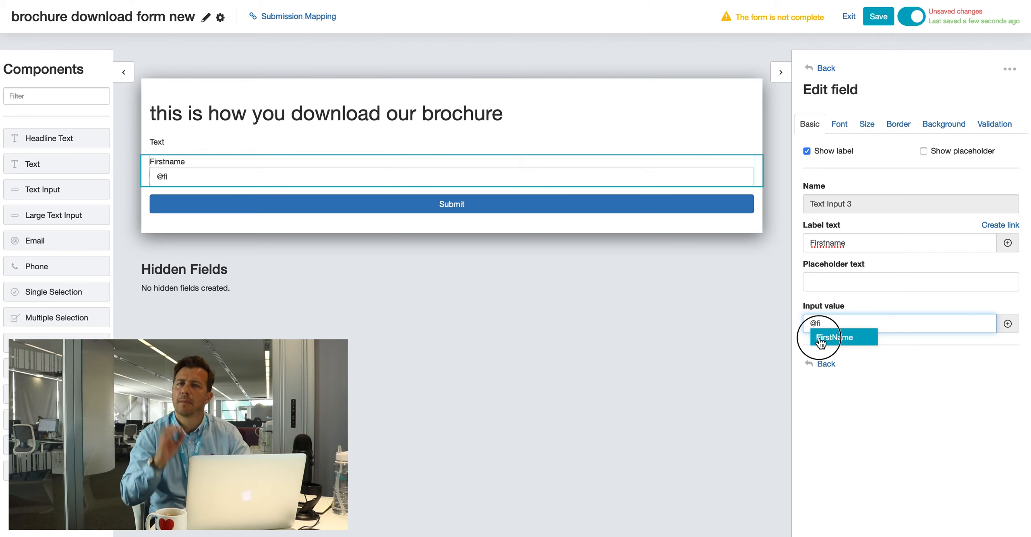
{"action": "left_click", "coordinate": [819, 337]}
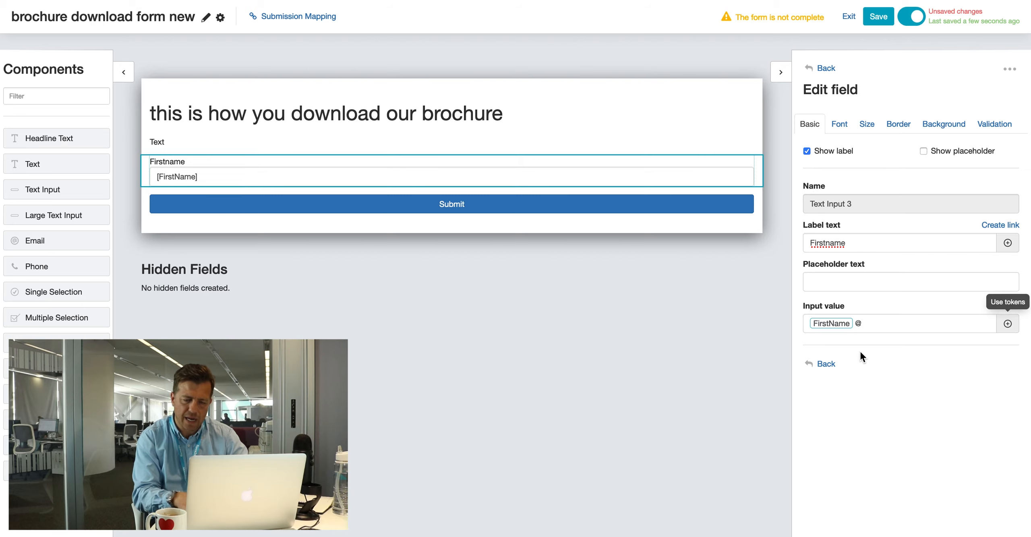
Step: Browse the tokens available for the text input field's input value
{"action": "left_click", "coordinate": [896, 325]}
{"action": "type", "text": "@"}
{"action": "scroll", "coordinate": [896, 362], "scroll_direction": "down", "scroll_amount": 10}
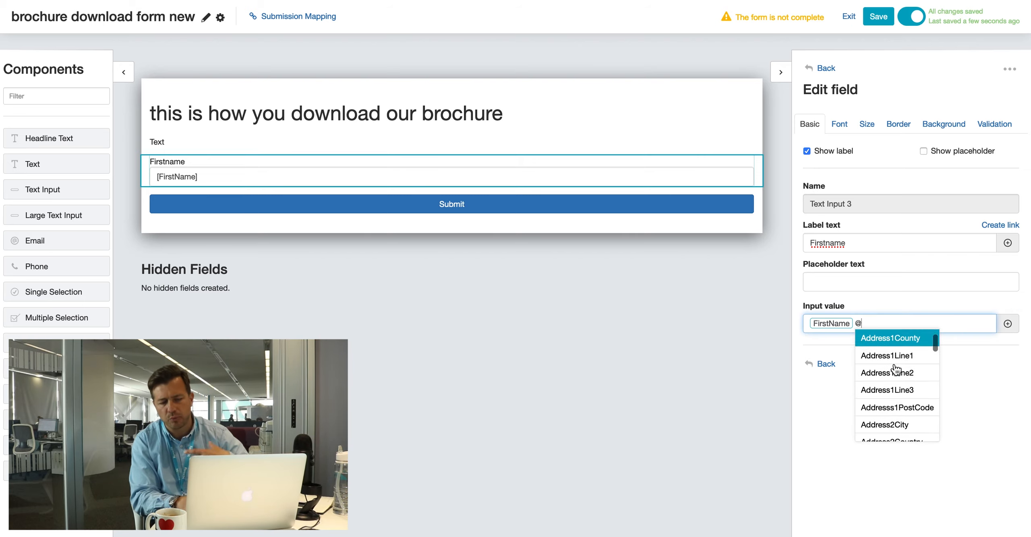
{"action": "scroll", "coordinate": [895, 370], "scroll_direction": "down", "scroll_amount": 8}
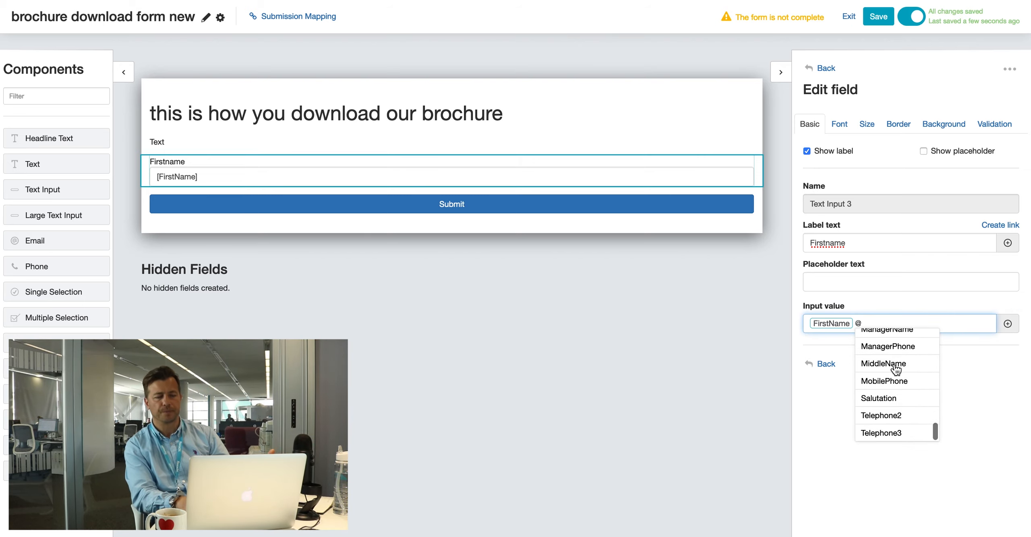
{"action": "left_click", "coordinate": [902, 467]}
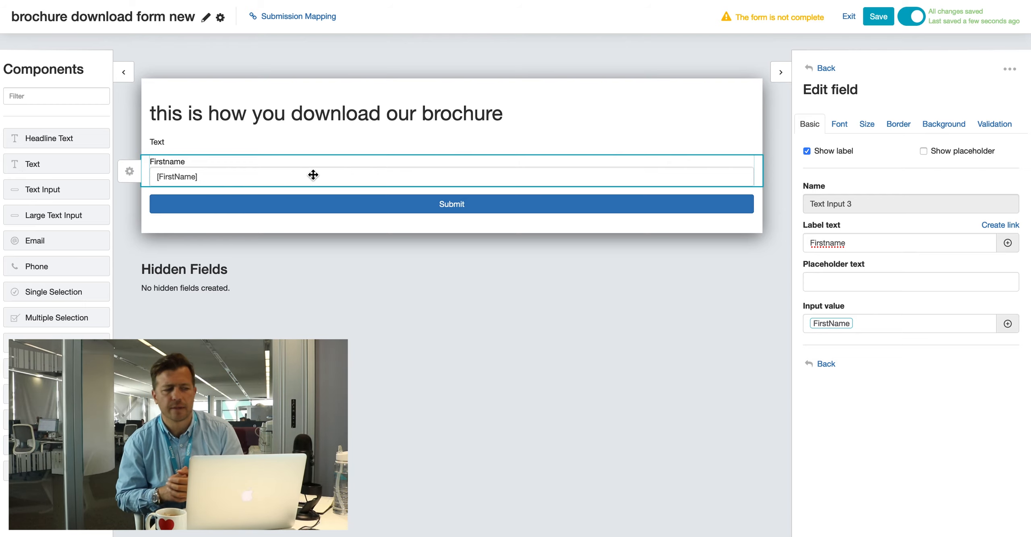
Step: Insert the FirstName token at the start of the headline, before "this is how you download our brochure"
{"action": "left_click", "coordinate": [163, 112]}
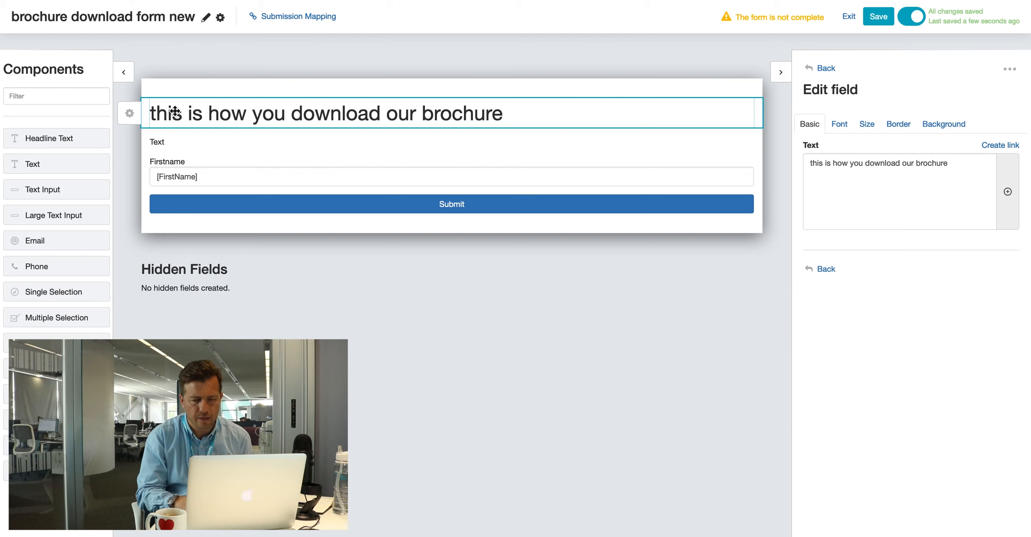
{"action": "left_click", "coordinate": [810, 168]}
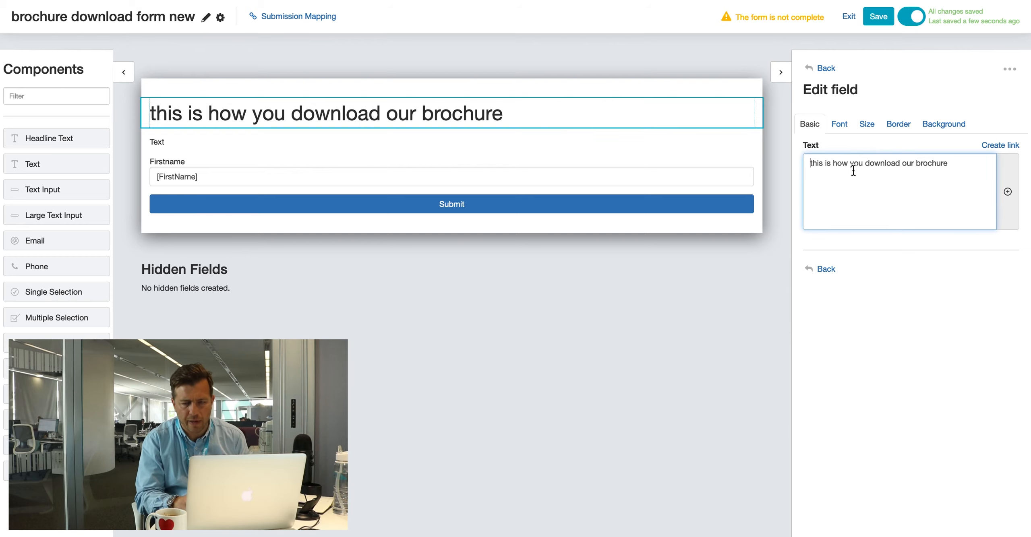
{"action": "left_click", "coordinate": [1007, 192]}
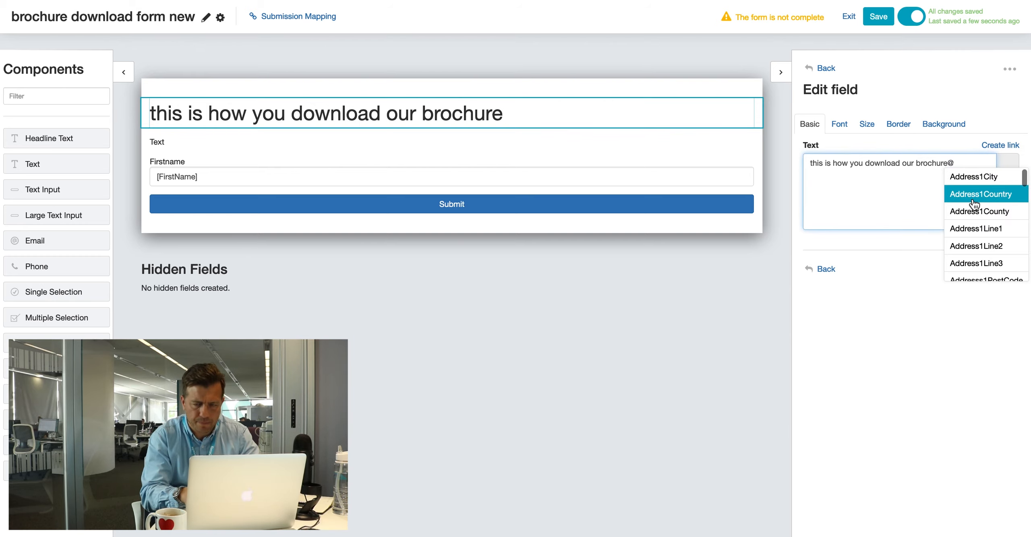
{"action": "type", "text": "f"}
{"action": "key", "text": "BackSpace"}
{"action": "key", "text": "BackSpace"}
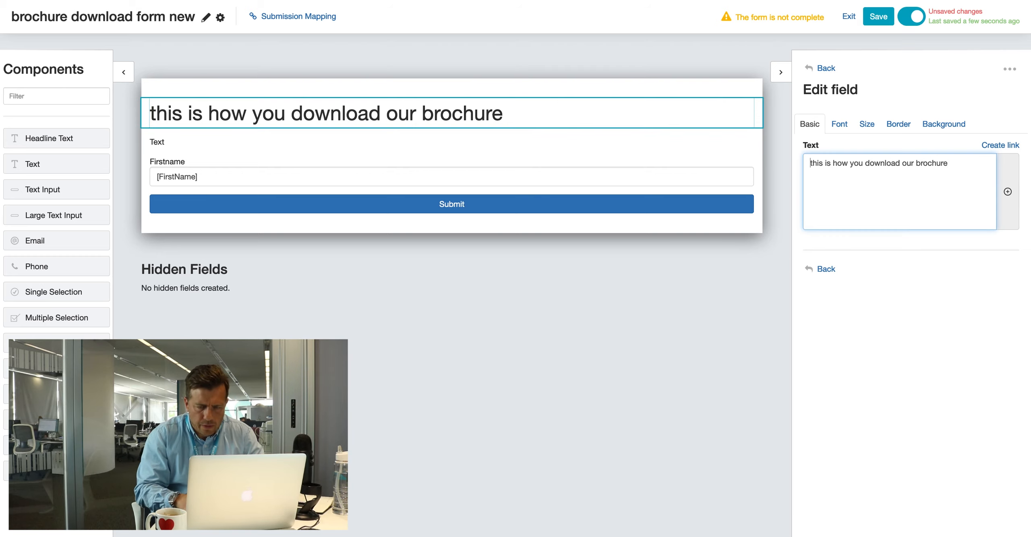
{"action": "type", "text": "@fi"}
{"action": "left_click", "coordinate": [826, 177]}
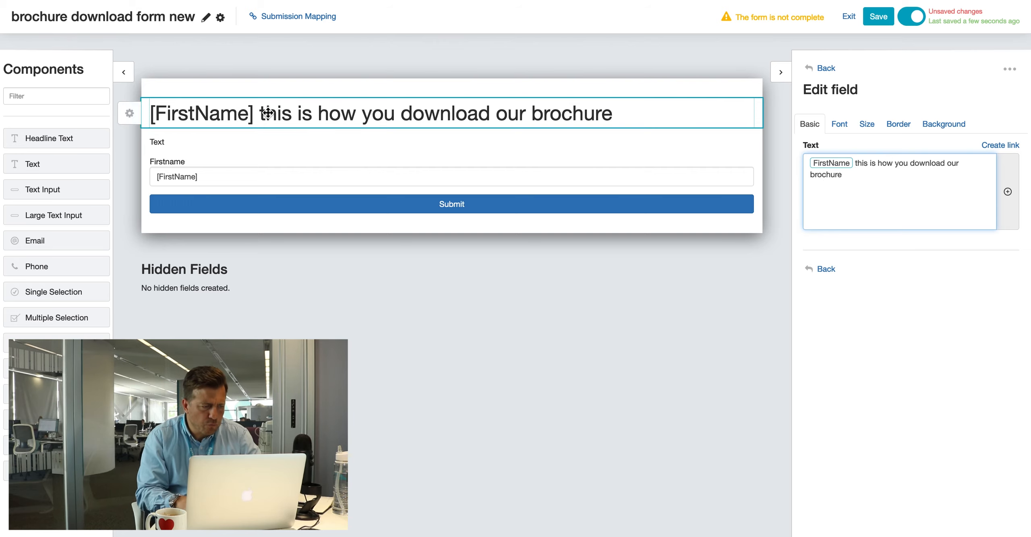
Step: Relabel the text input field as "Last name" and replace its input value with the LastName token
{"action": "left_click", "coordinate": [260, 176]}
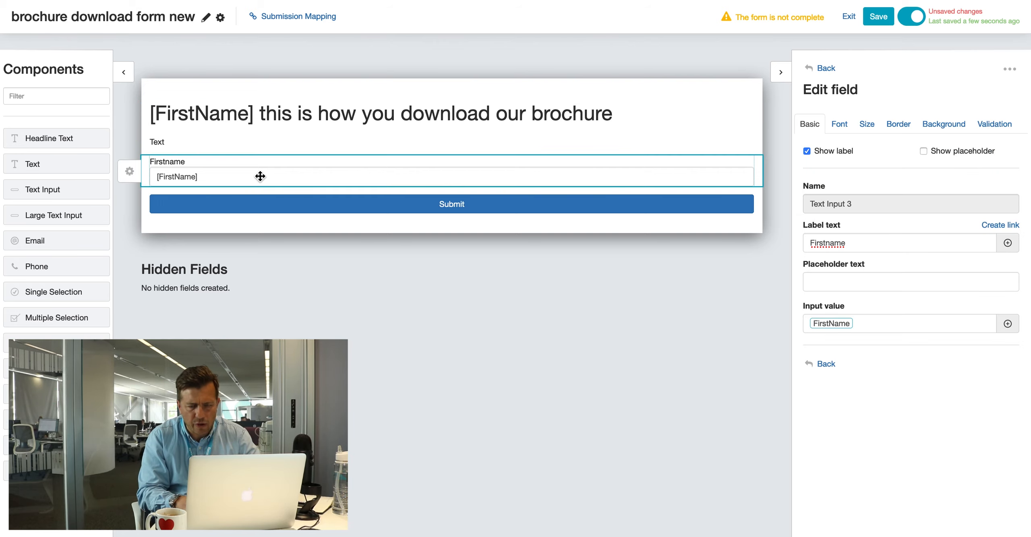
{"action": "double_click", "coordinate": [833, 239]}
{"action": "type", "text": "Lastname"}
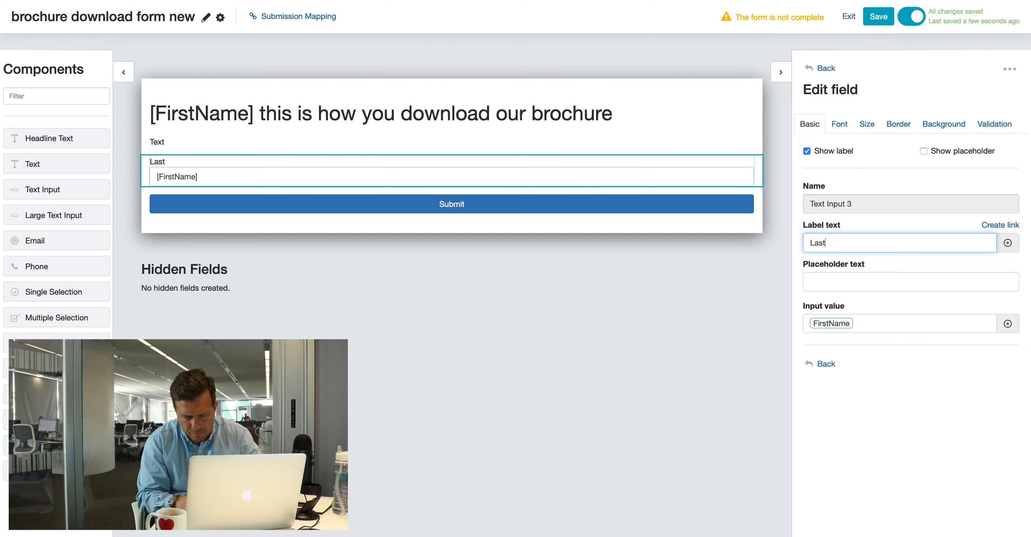
{"action": "left_click", "coordinate": [826, 243]}
{"action": "double_click", "coordinate": [839, 327]}
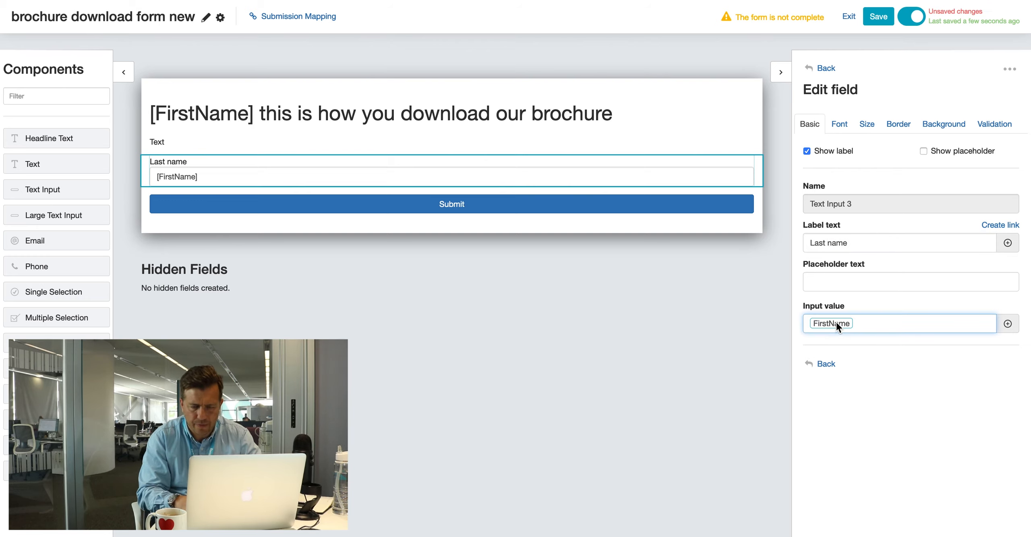
{"action": "type", "text": "@l"}
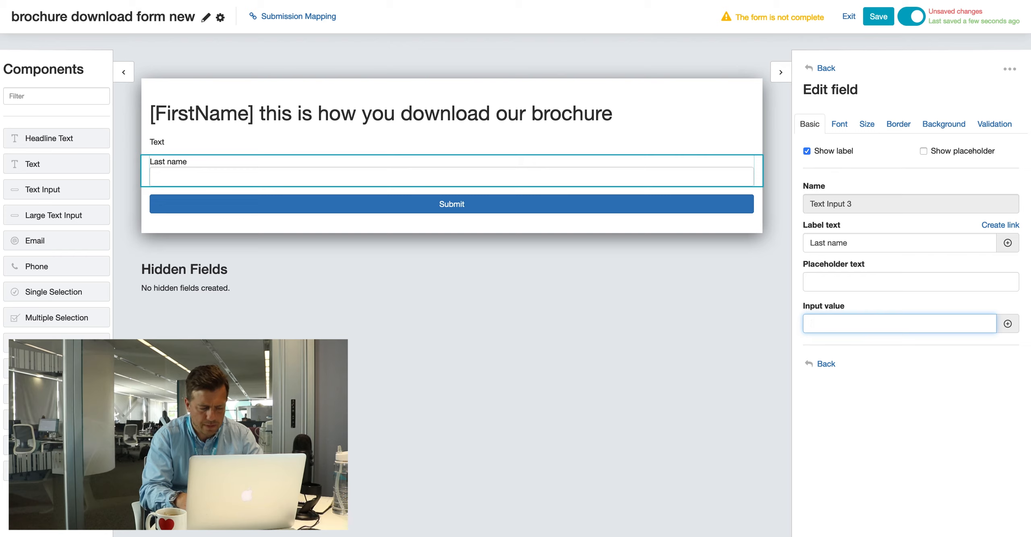
{"action": "type", "text": "@las"}
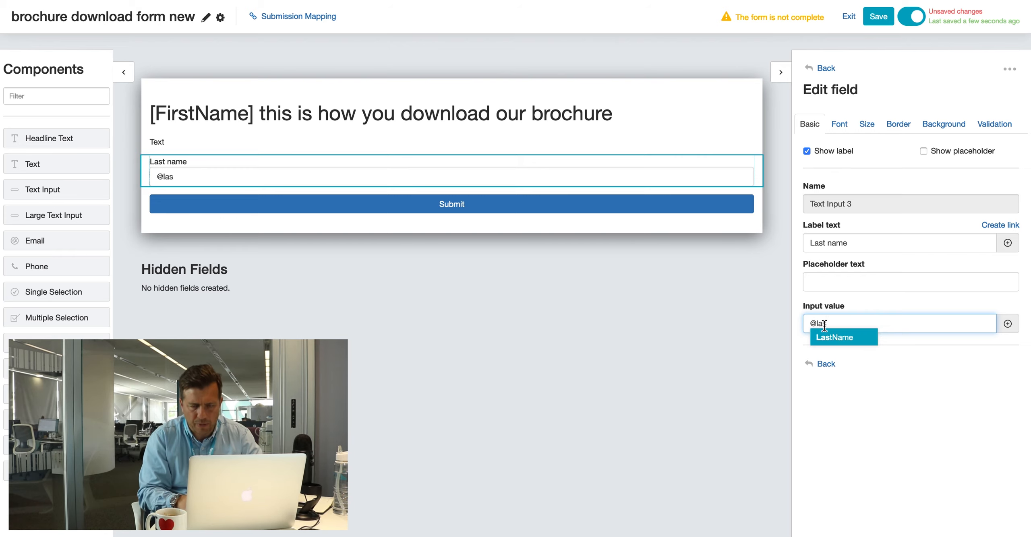
{"action": "left_click", "coordinate": [830, 337]}
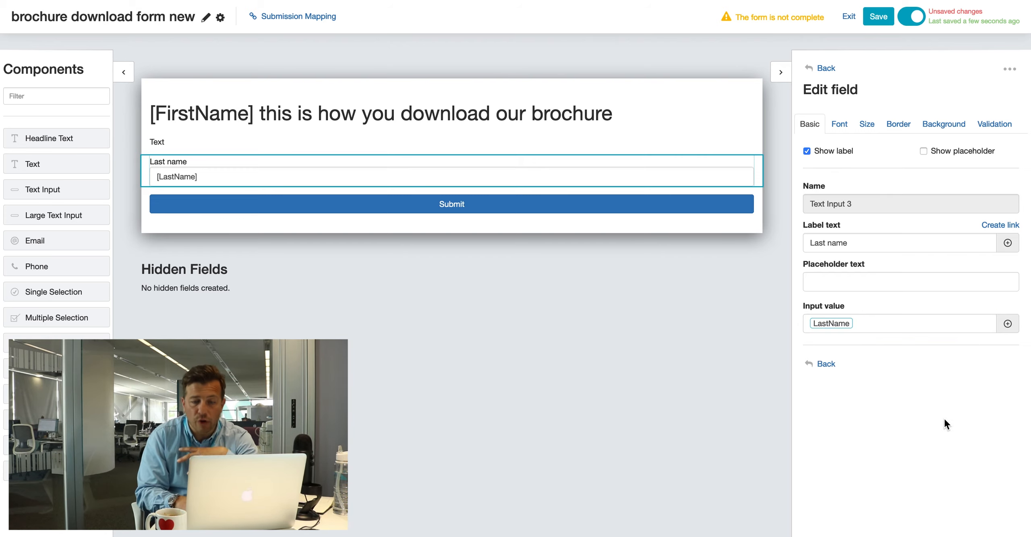
Step: Review the last name field's font, size, border and background settings, and make the field required
{"action": "left_click", "coordinate": [840, 127]}
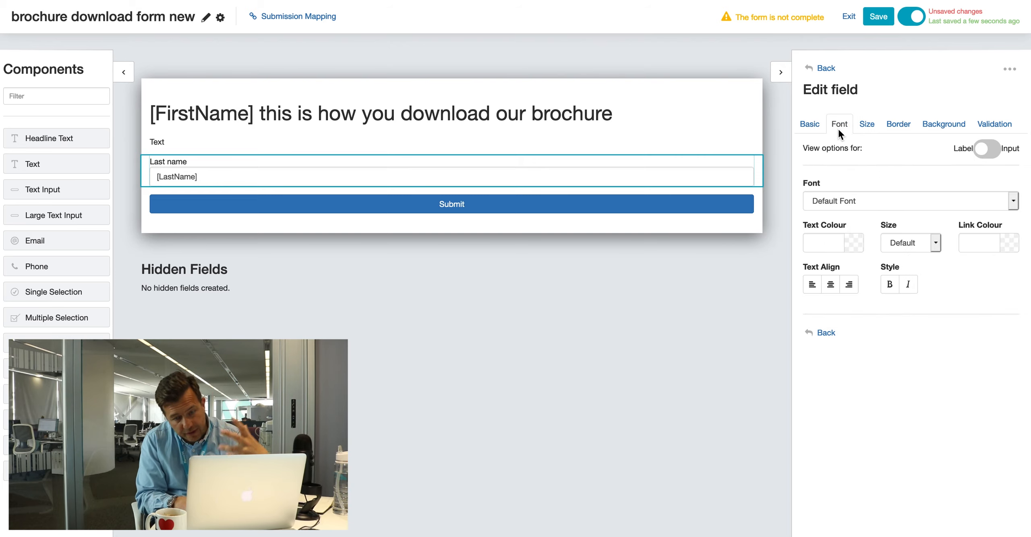
{"action": "left_click", "coordinate": [864, 128]}
{"action": "left_click", "coordinate": [898, 126]}
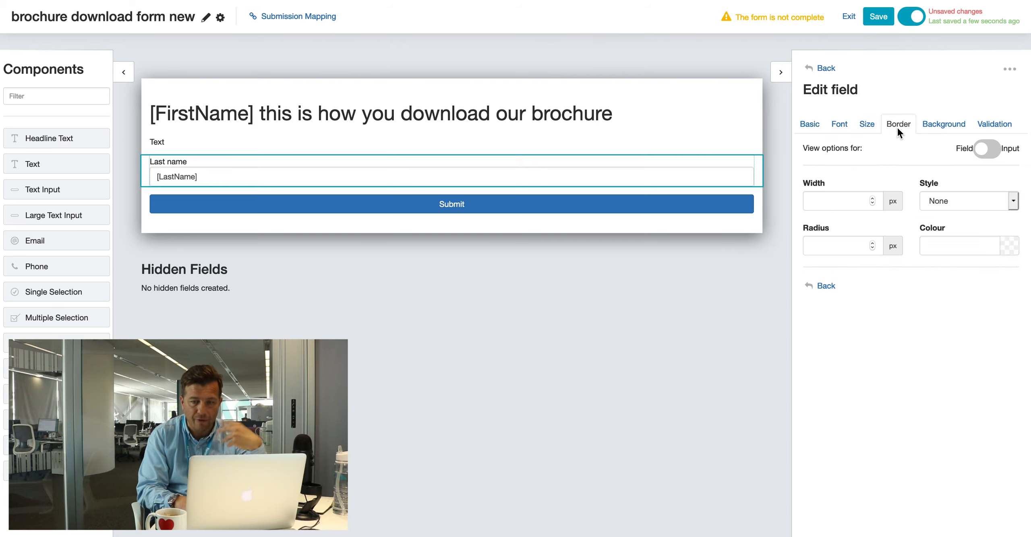
{"action": "left_click", "coordinate": [944, 125]}
{"action": "left_click", "coordinate": [995, 126]}
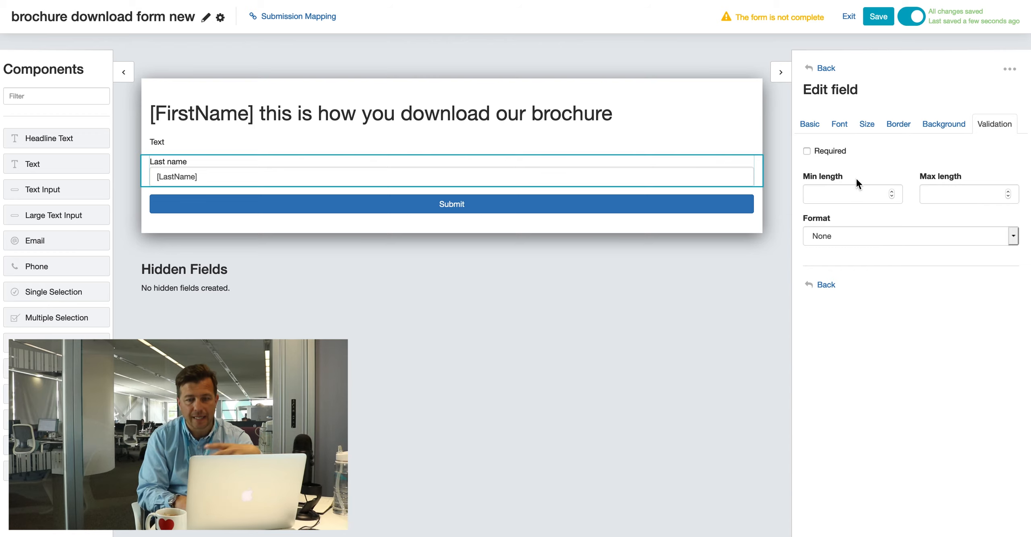
{"action": "left_click", "coordinate": [826, 153]}
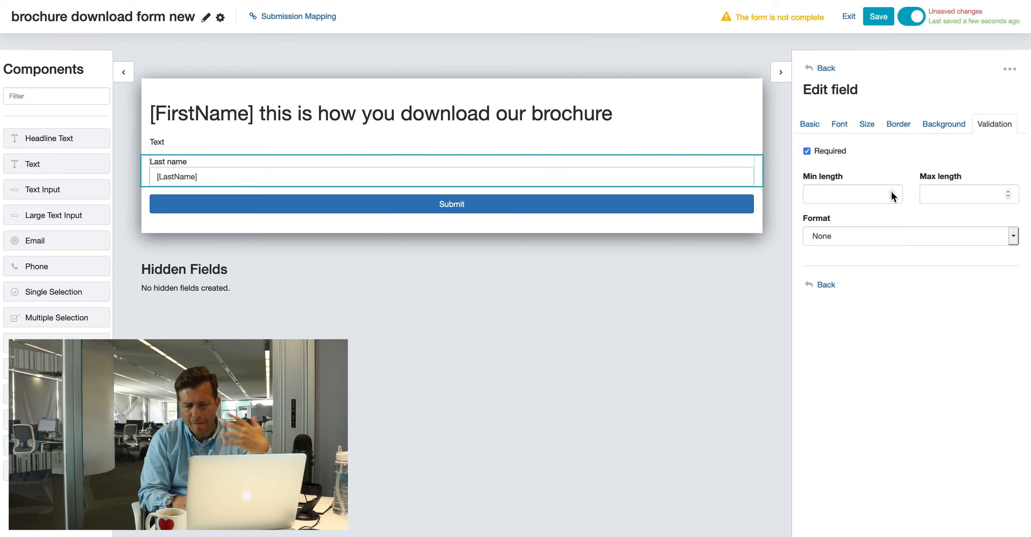
Step: Try Phone number as the last name field's validation format and reset the format to None
{"action": "left_click", "coordinate": [944, 190]}
{"action": "left_click", "coordinate": [987, 236]}
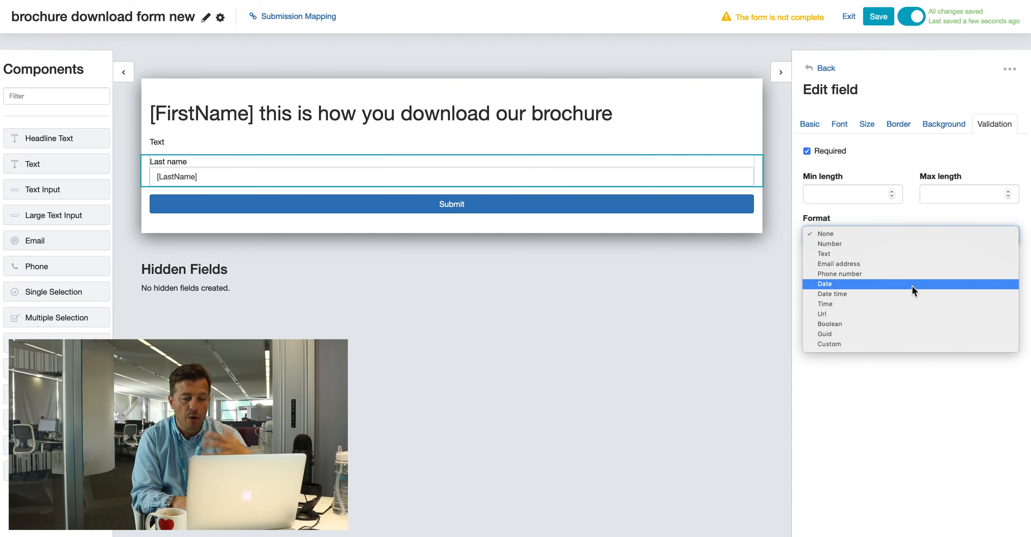
{"action": "left_click", "coordinate": [878, 274]}
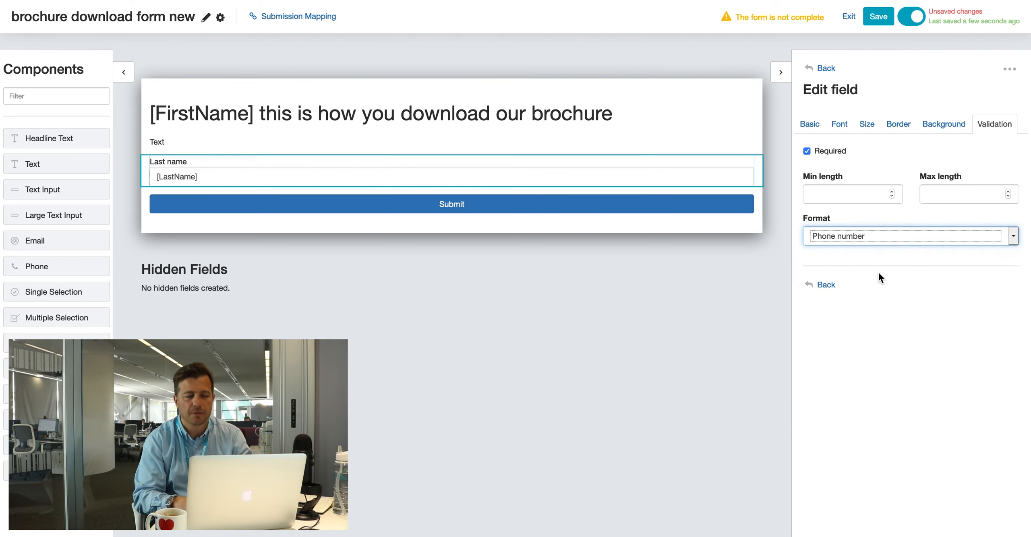
{"action": "left_click", "coordinate": [859, 241]}
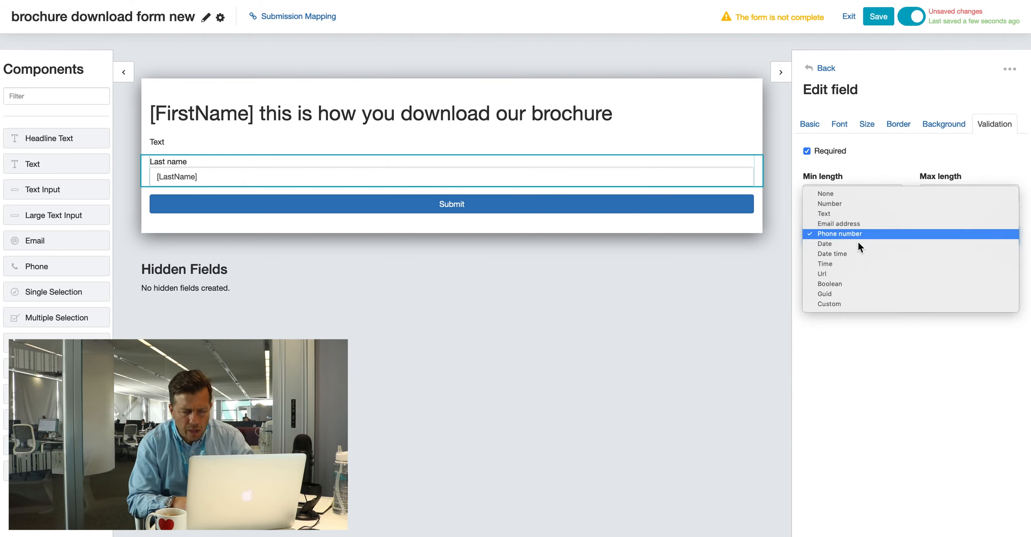
{"action": "left_click", "coordinate": [833, 193]}
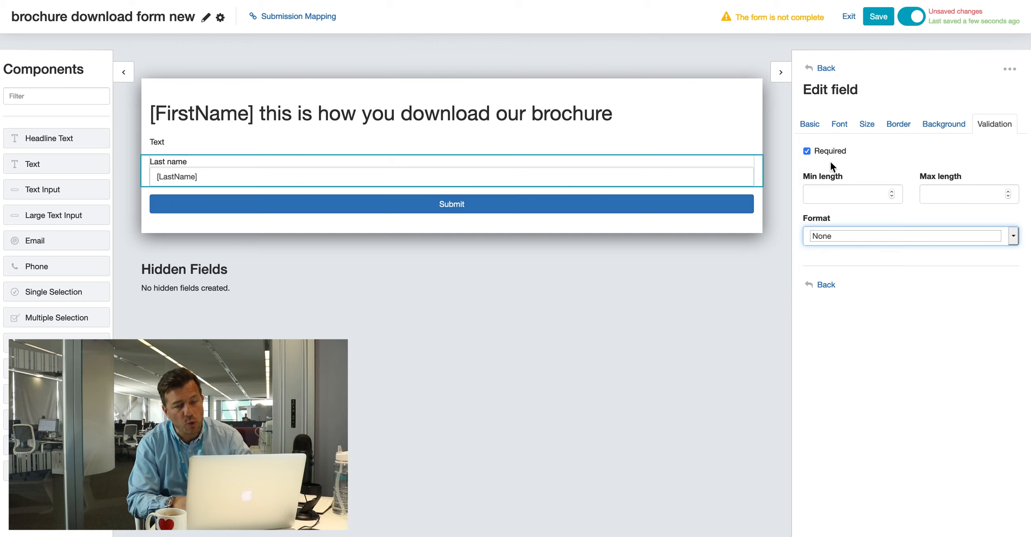
Step: Set the last name field's minimum length to 1 and its maximum length to 50
{"action": "right_click", "coordinate": [892, 197]}
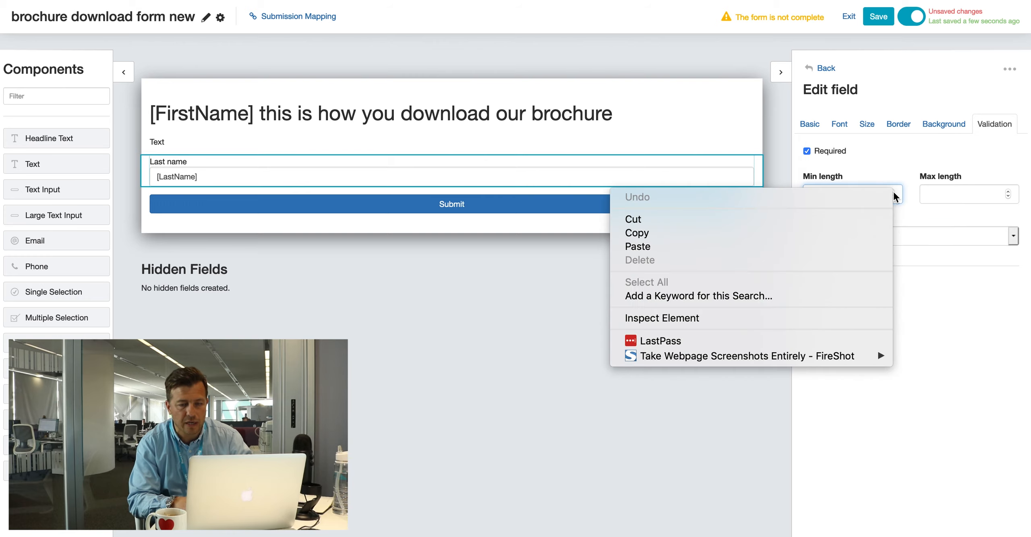
{"action": "left_click", "coordinate": [891, 199]}
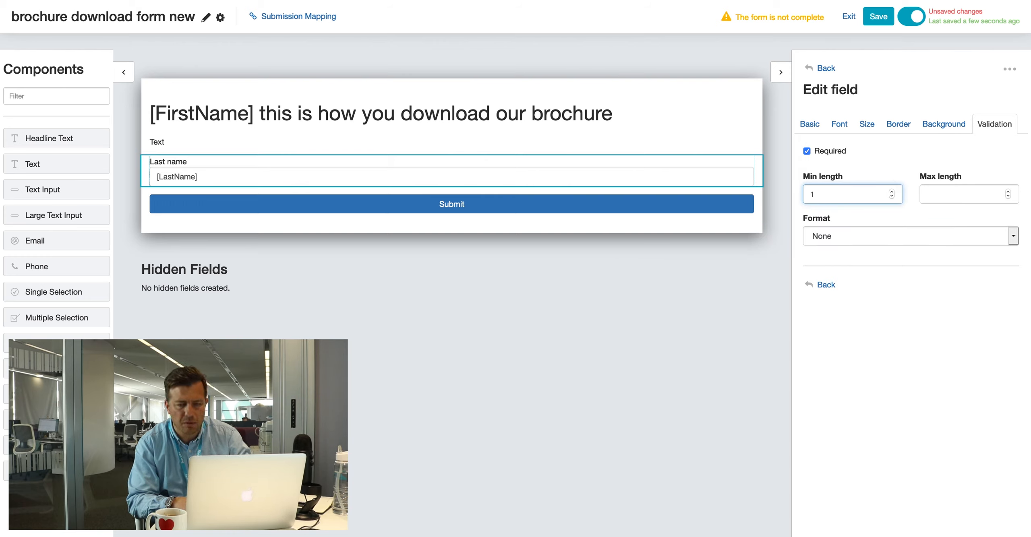
{"action": "left_click", "coordinate": [936, 196]}
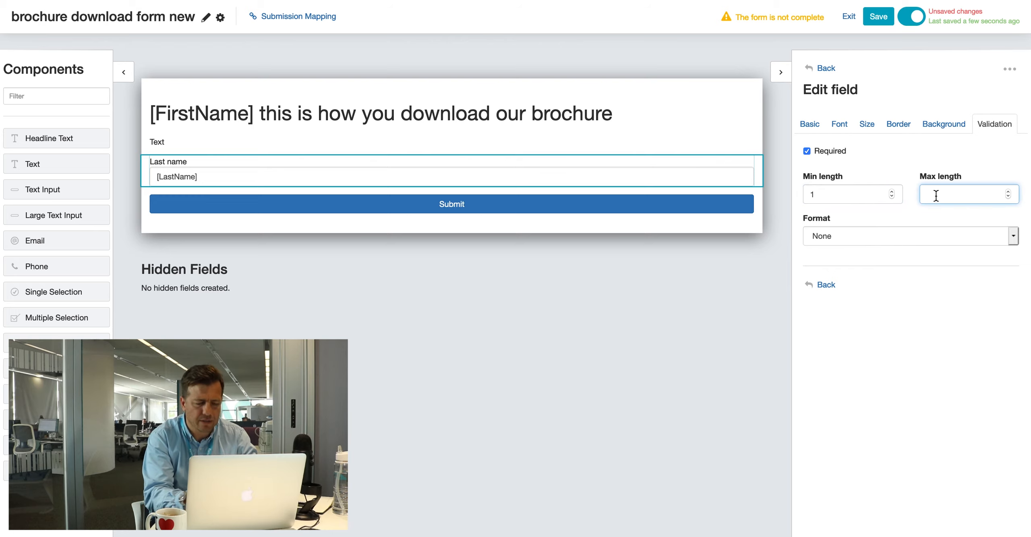
{"action": "type", "text": "50"}
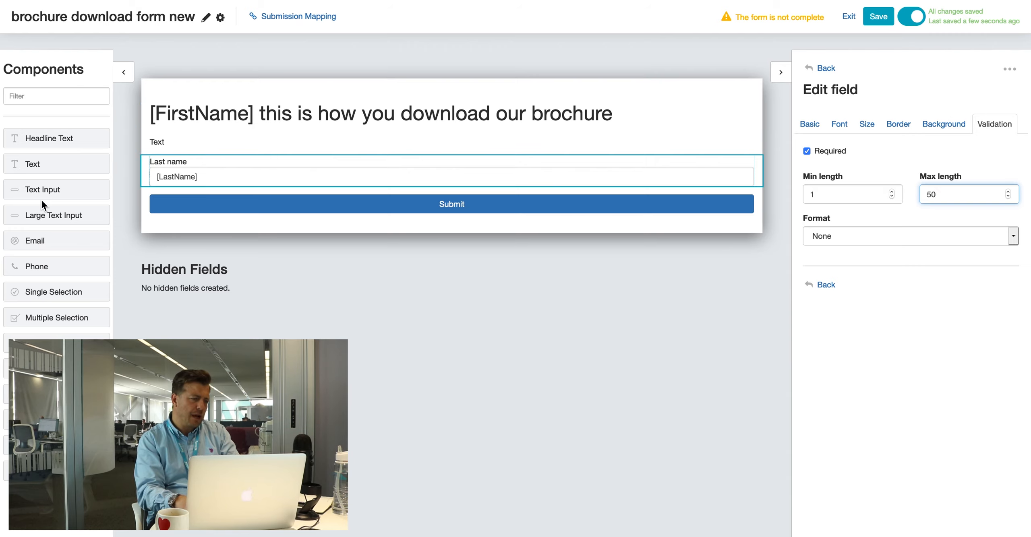
Step: Add a Phone field below the last name field and use the MobilePhone token as its input value
{"action": "left_click", "coordinate": [29, 265]}
{"action": "left_click_drag", "start_coordinate": [29, 266], "coordinate": [183, 194]}
{"action": "left_click", "coordinate": [832, 320]}
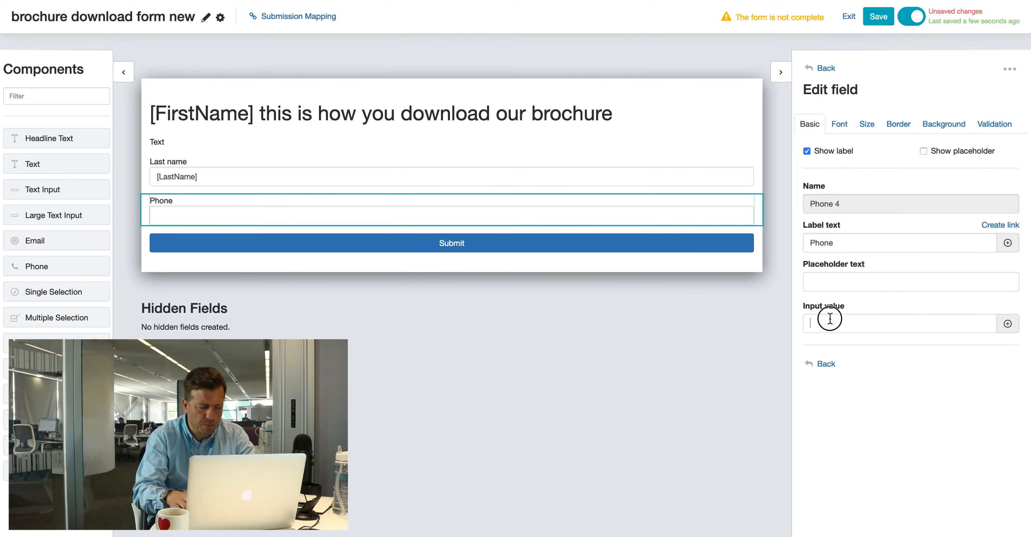
{"action": "type", "text": "@ph"}
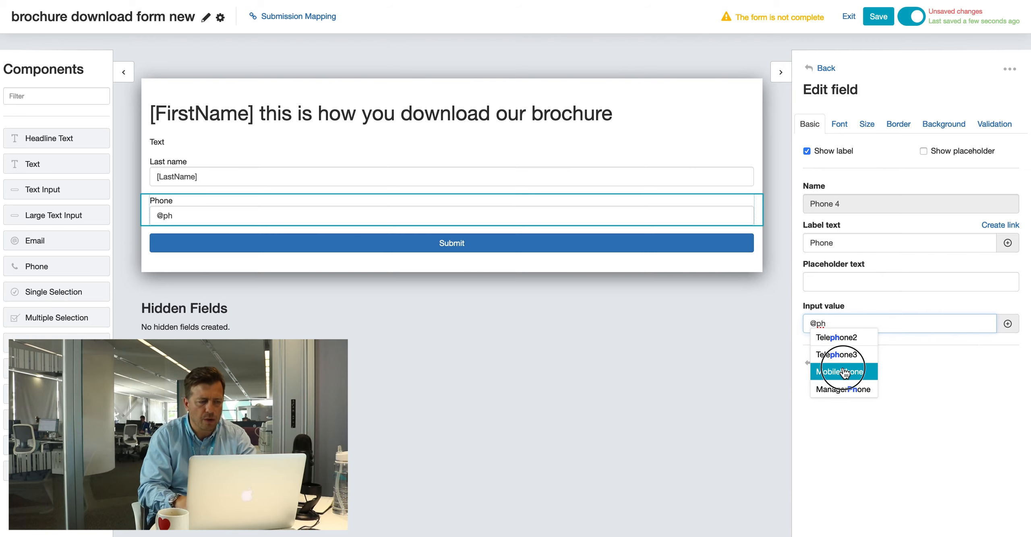
{"action": "left_click", "coordinate": [840, 372]}
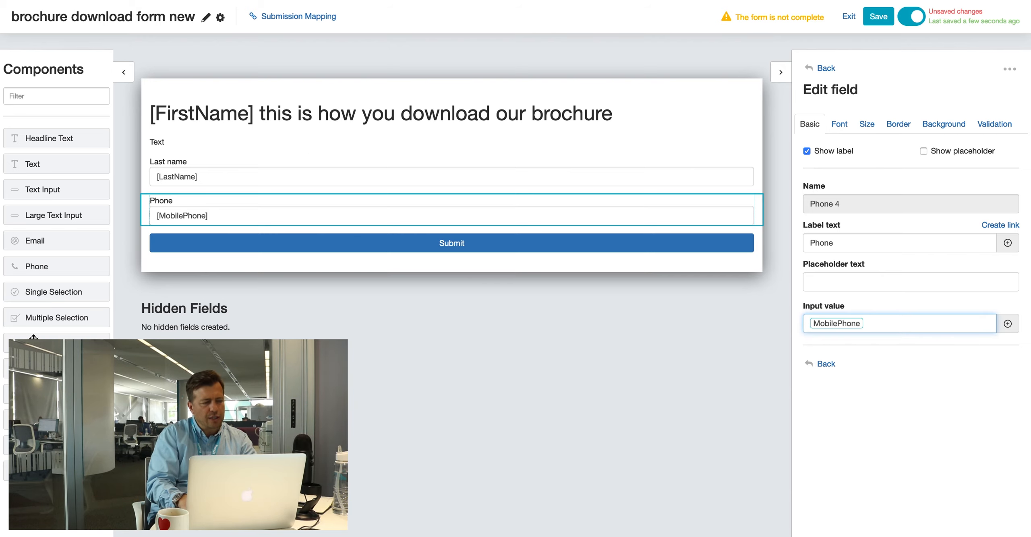
Step: Add a Drop Down field below the Phone field and label its two options Cat and Dogs
{"action": "left_click", "coordinate": [21, 342]}
{"action": "left_click_drag", "start_coordinate": [170, 253], "coordinate": [208, 230]}
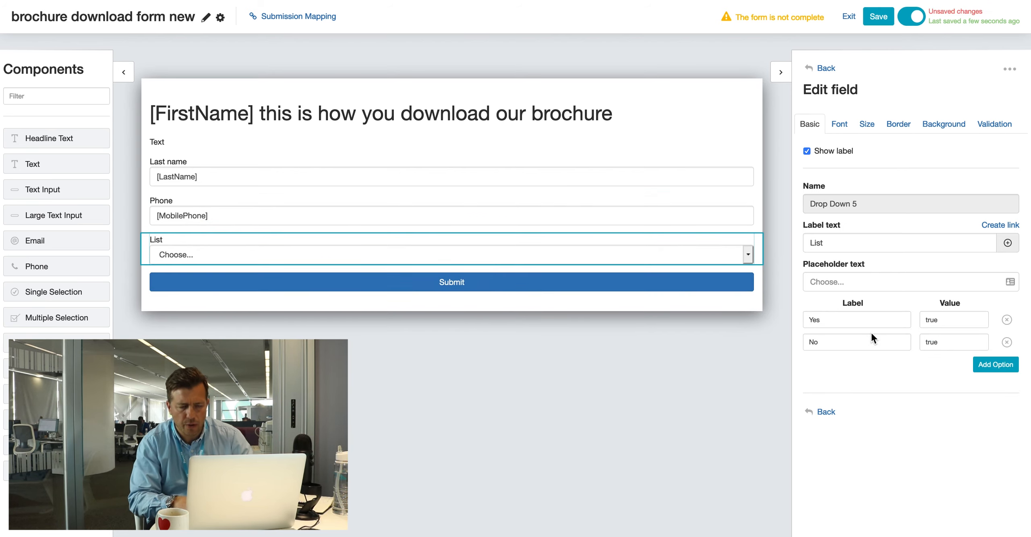
{"action": "double_click", "coordinate": [830, 319]}
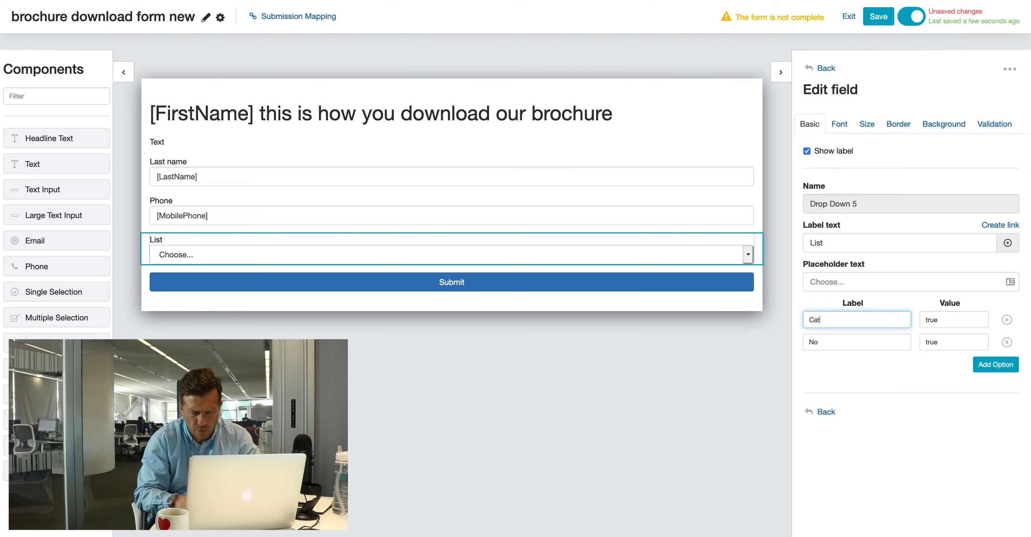
{"action": "double_click", "coordinate": [838, 336]}
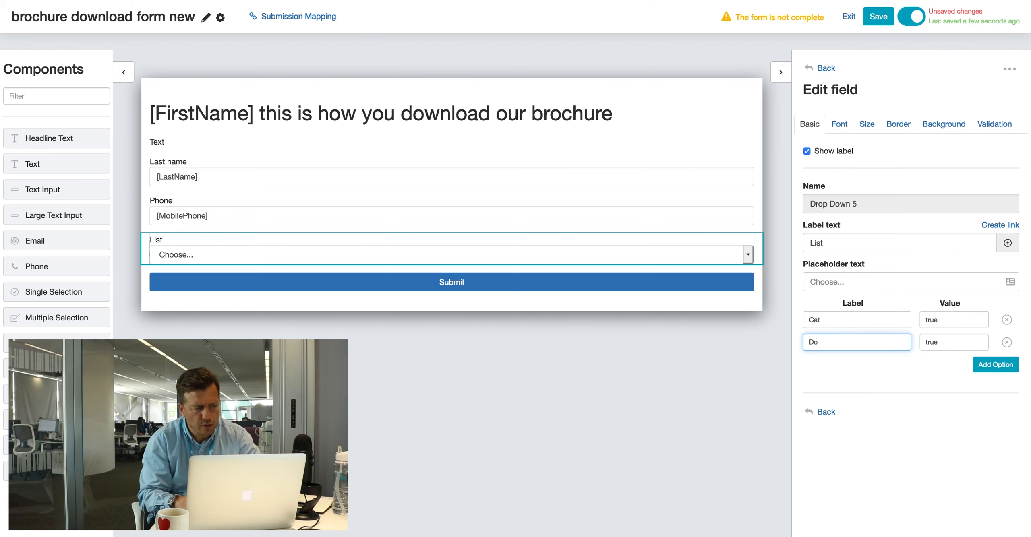
{"action": "type", "text": "Dogs"}
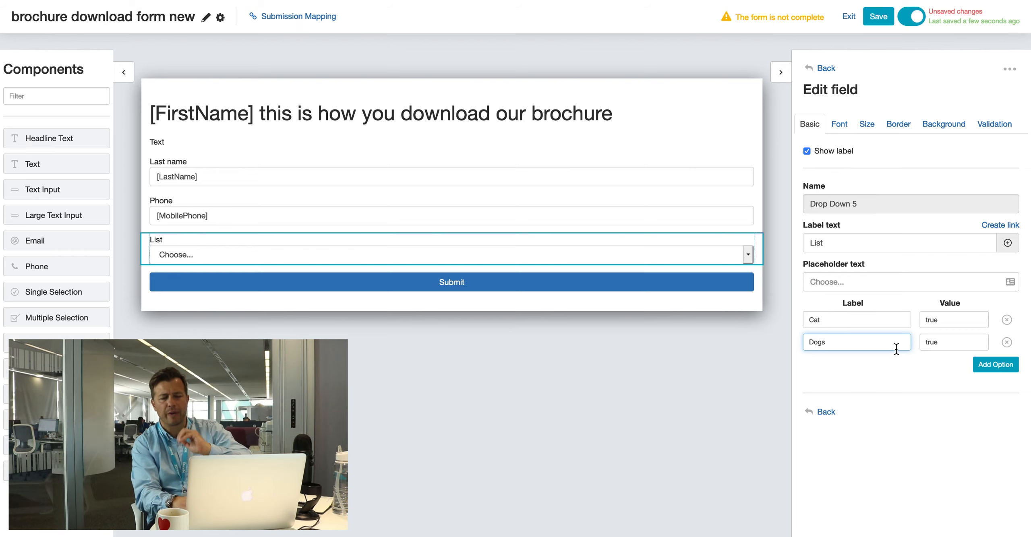
{"action": "left_click", "coordinate": [1006, 368]}
{"action": "left_click", "coordinate": [1006, 365]}
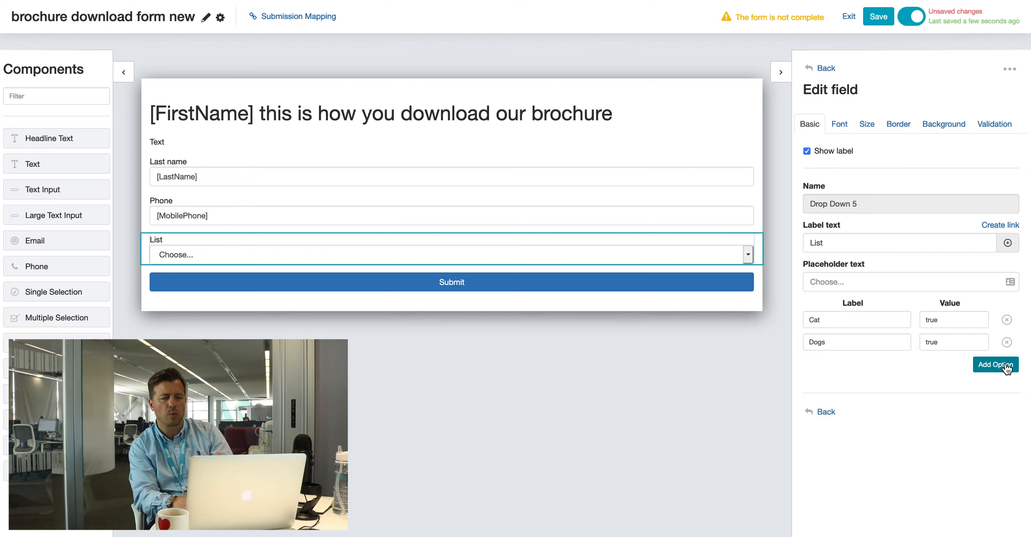
Step: Set the drop-down's option values to 1 for Cat and 2 for Dogs
{"action": "left_click", "coordinate": [948, 319]}
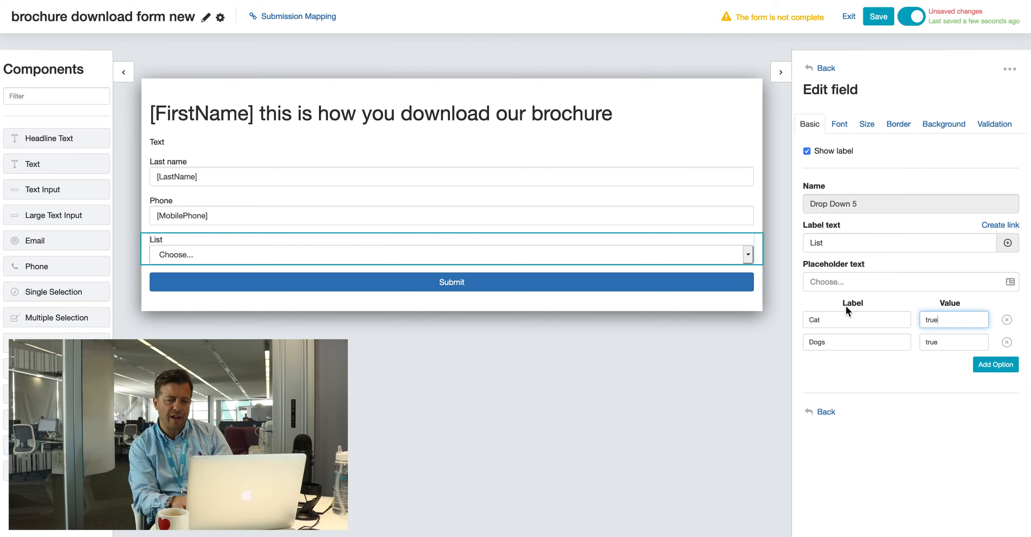
{"action": "double_click", "coordinate": [951, 325]}
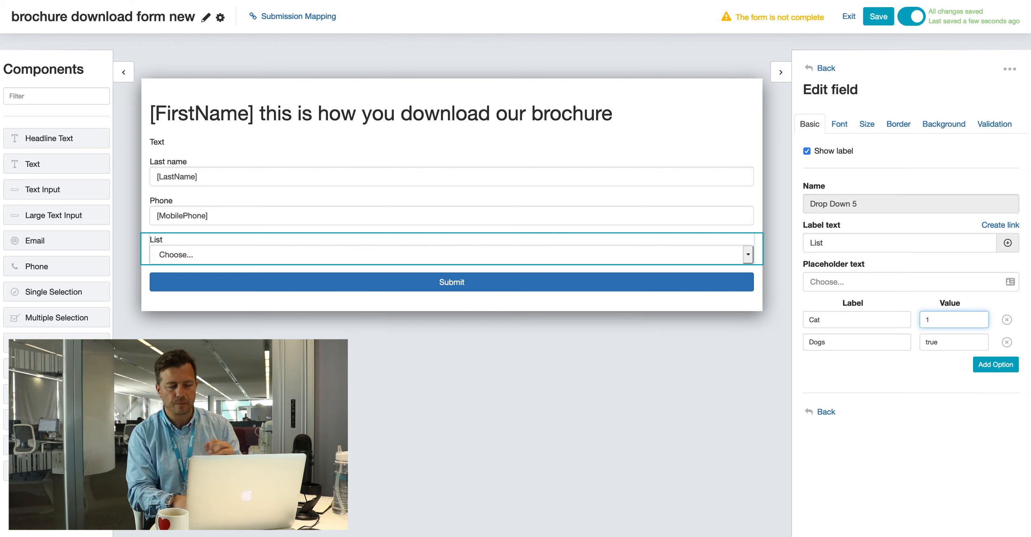
{"action": "double_click", "coordinate": [948, 342]}
{"action": "type", "text": "2"}
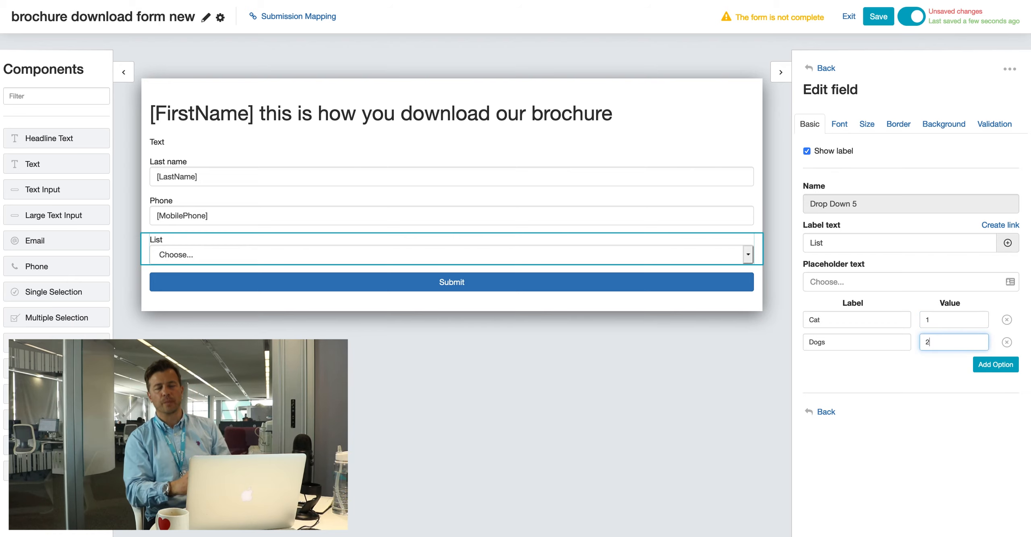
Step: Try hiding the drop-down field's label and show it again
{"action": "left_click", "coordinate": [951, 392]}
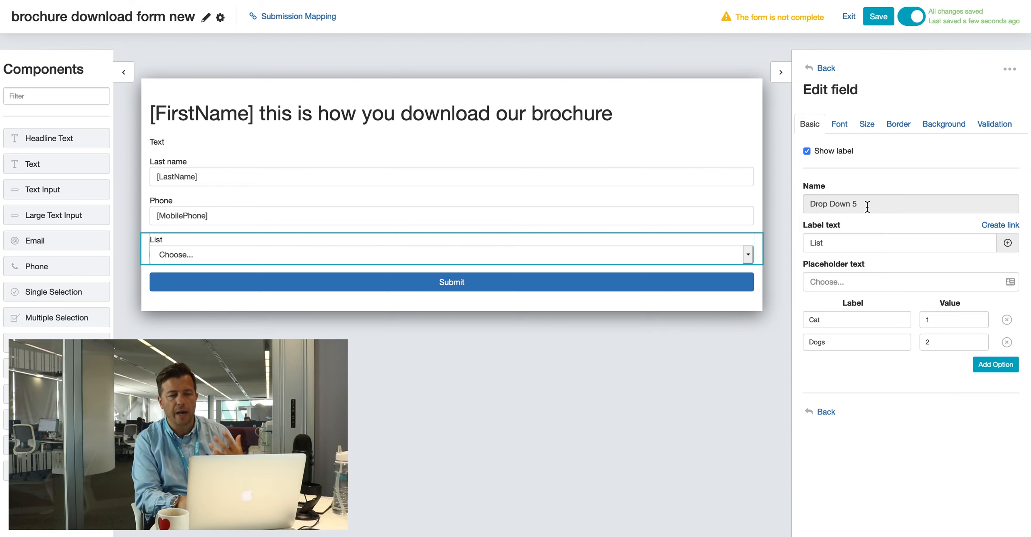
{"action": "left_click", "coordinate": [807, 152]}
{"action": "left_click", "coordinate": [807, 151]}
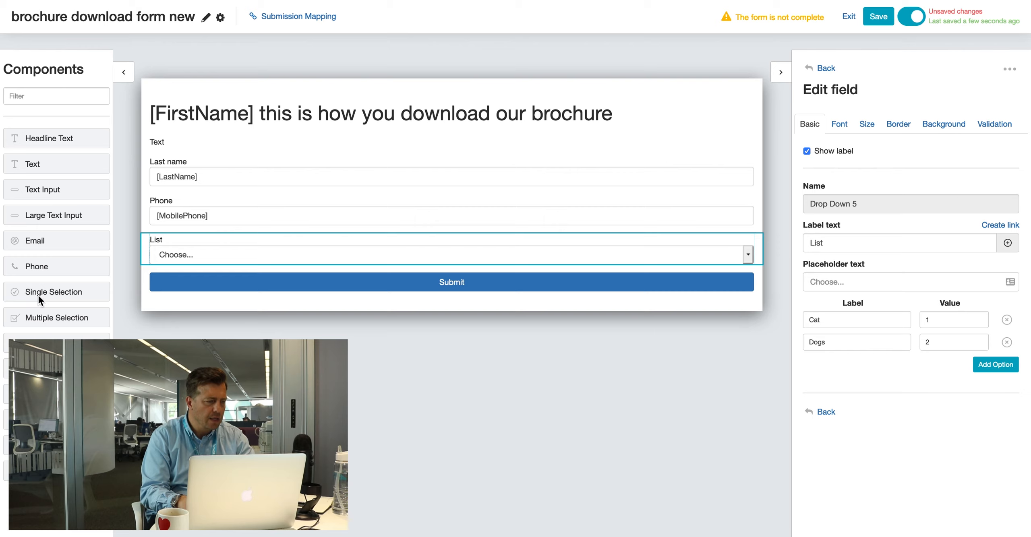
Step: Place a Single Selection field beside the List drop-down, try its Horizontal orientation and return it to Vertical
{"action": "left_click_drag", "start_coordinate": [30, 298], "coordinate": [479, 241]}
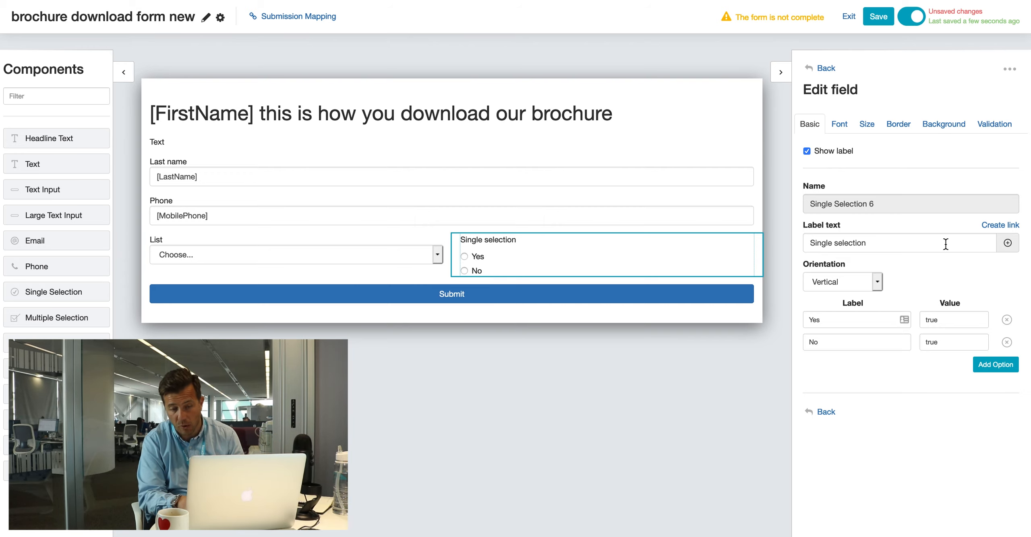
{"action": "left_click", "coordinate": [867, 279]}
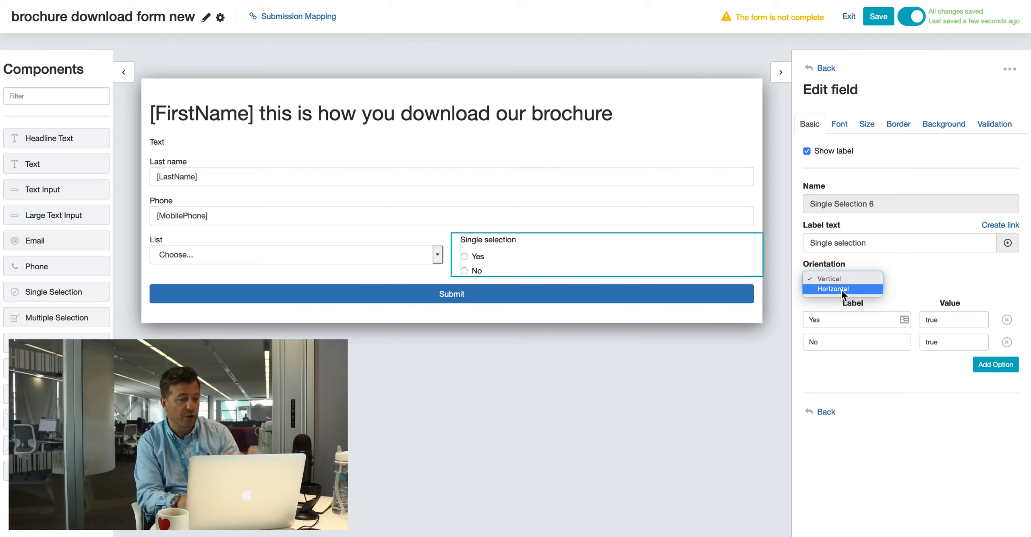
{"action": "left_click", "coordinate": [841, 291]}
{"action": "left_click", "coordinate": [854, 277]}
{"action": "left_click", "coordinate": [848, 273]}
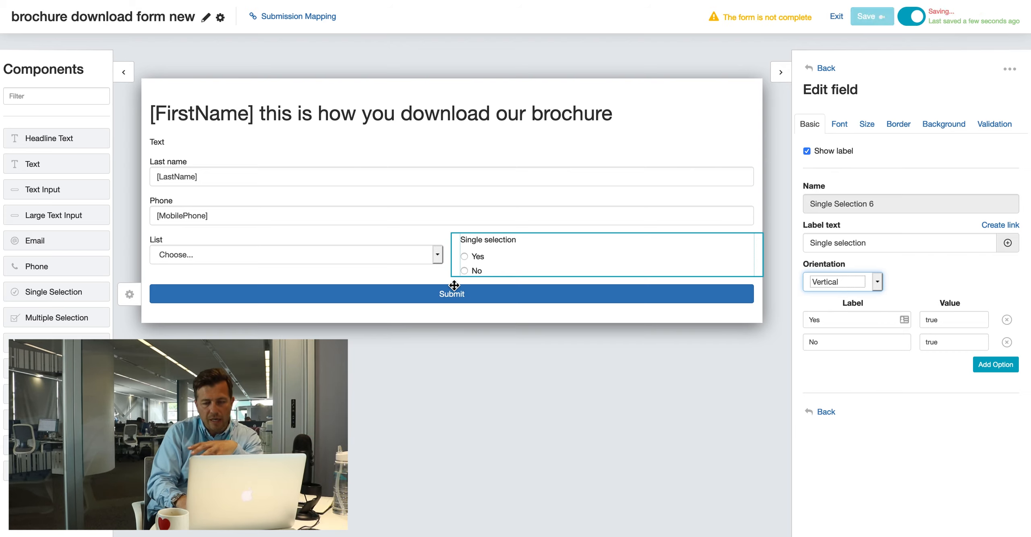
Step: Try an additional option in the single selection field and delete the field from the form
{"action": "left_click", "coordinate": [1003, 365]}
{"action": "left_click", "coordinate": [1006, 365]}
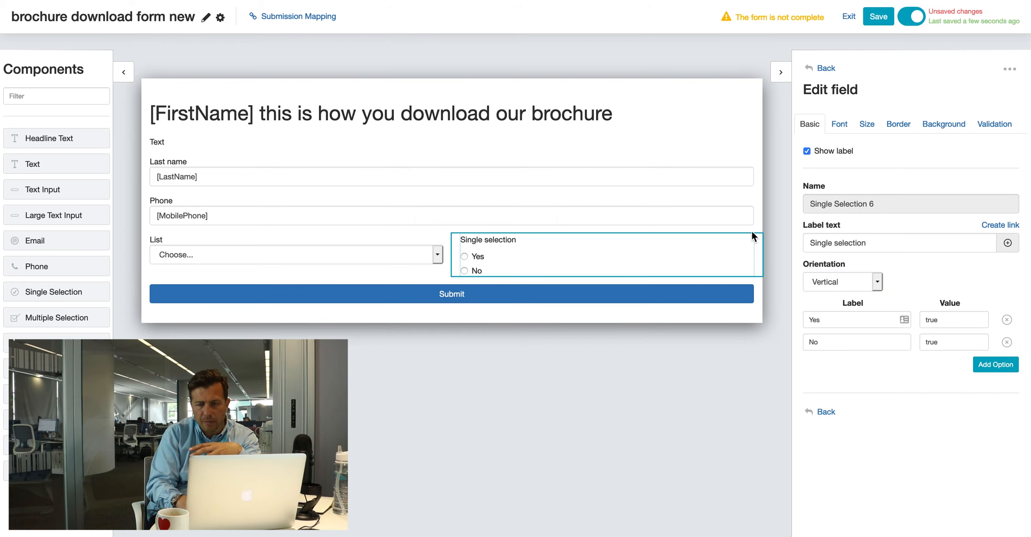
{"action": "left_click", "coordinate": [1010, 69]}
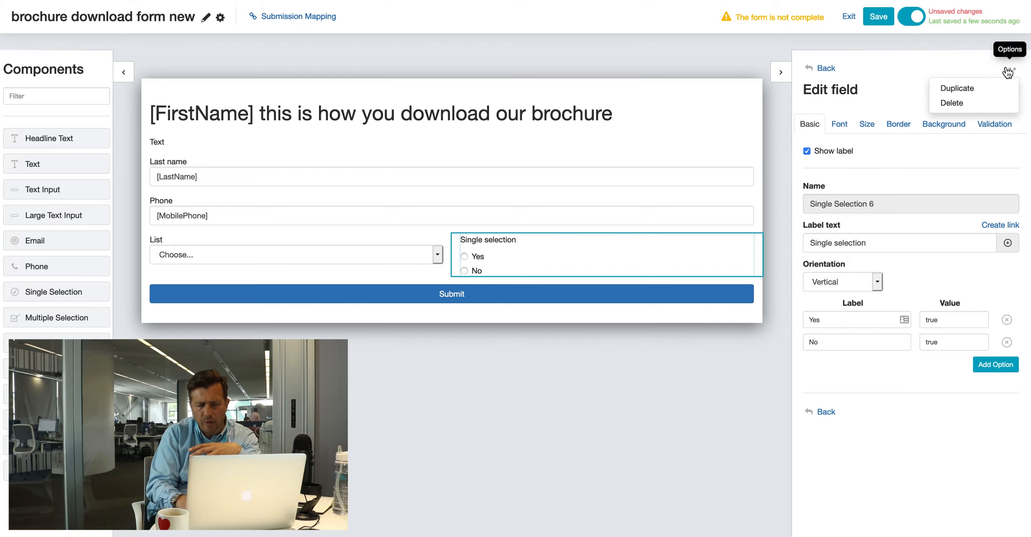
{"action": "left_click", "coordinate": [955, 101]}
{"action": "left_click", "coordinate": [501, 347]}
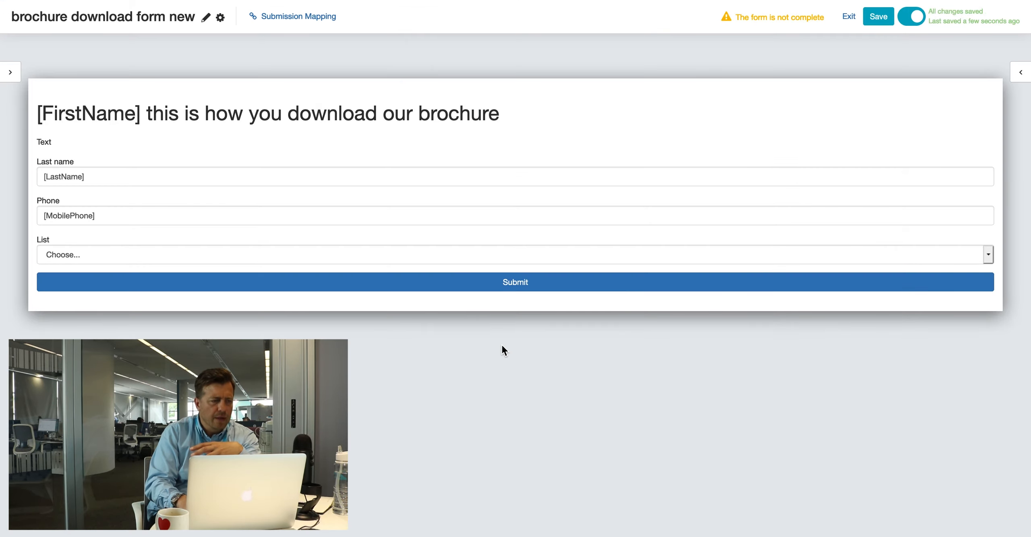
Step: Add a hidden field with the value "dhfjadhf dhfjdfh" and a DateTime field below the List drop-down
{"action": "left_click", "coordinate": [11, 74]}
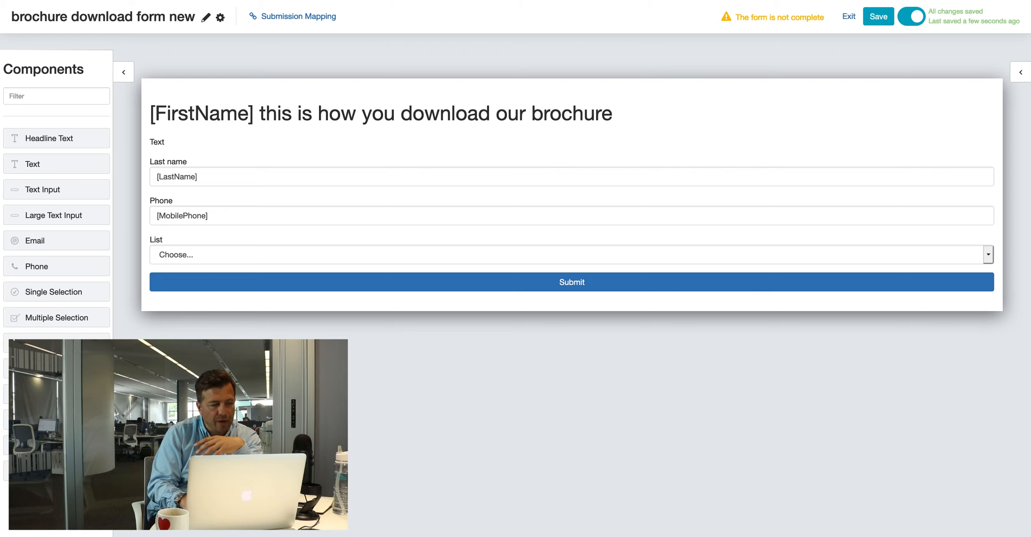
{"action": "left_click_drag", "start_coordinate": [251, 346], "coordinate": [251, 373]}
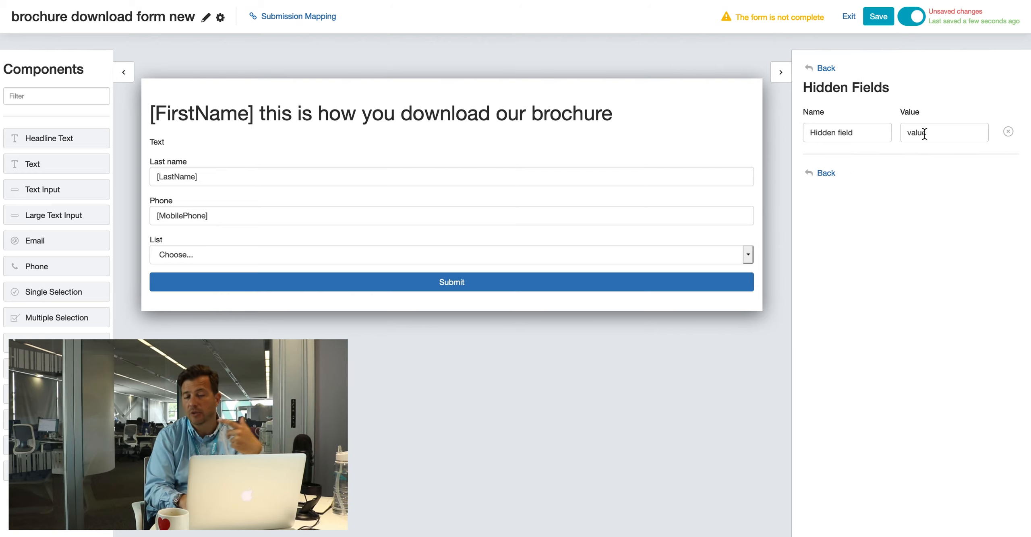
{"action": "double_click", "coordinate": [937, 133]}
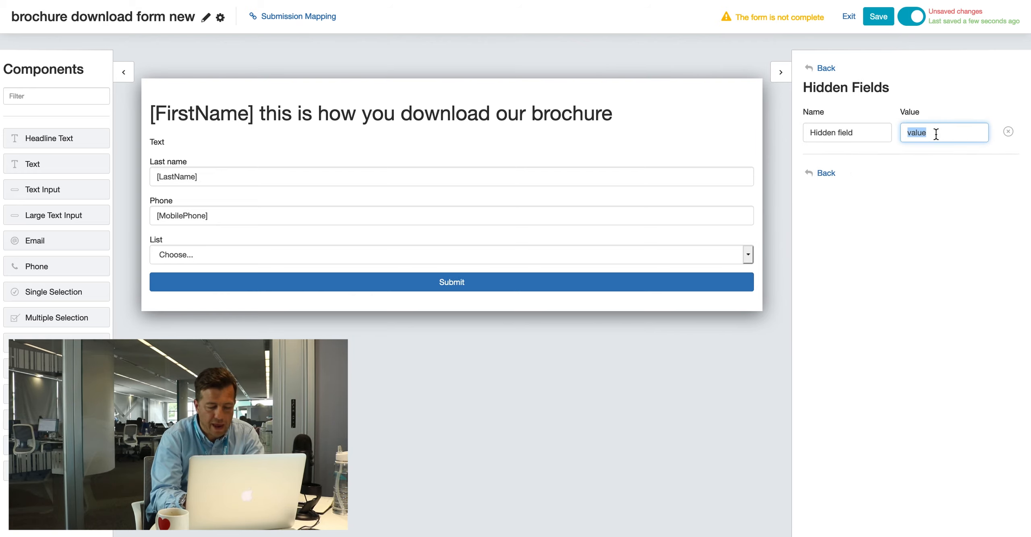
{"action": "type", "text": "dhf"}
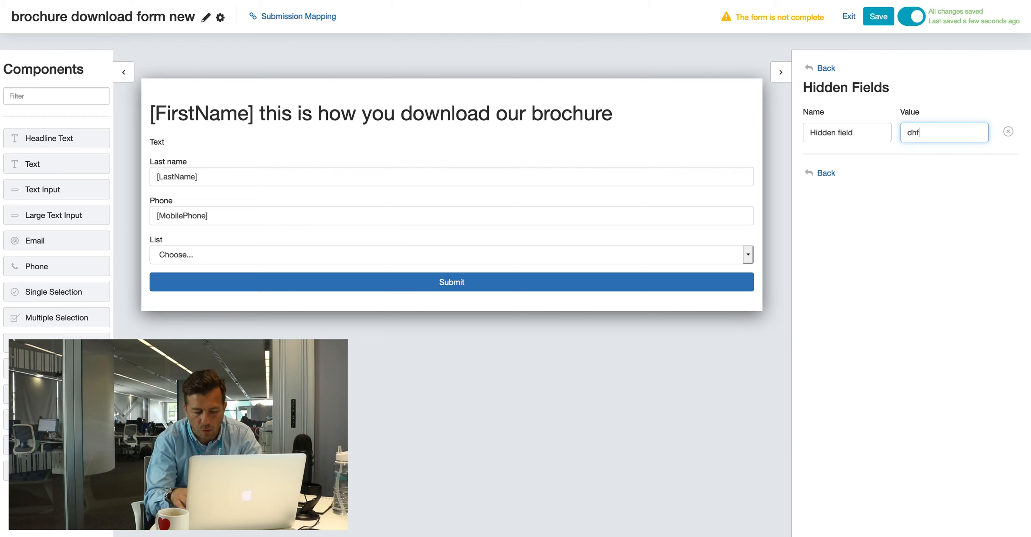
{"action": "type", "text": "jadhf dhfjdfh"}
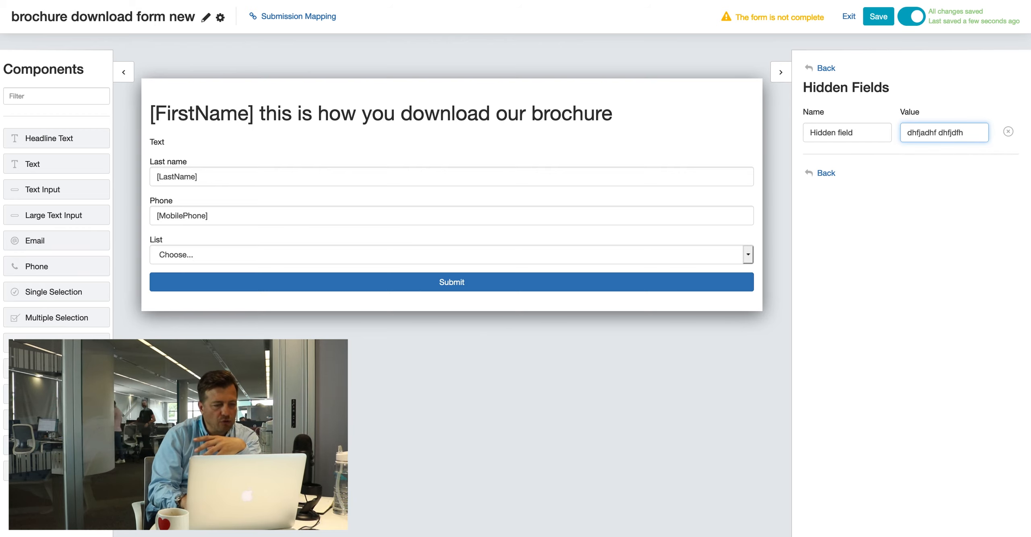
{"action": "left_click_drag", "start_coordinate": [199, 334], "coordinate": [224, 273]}
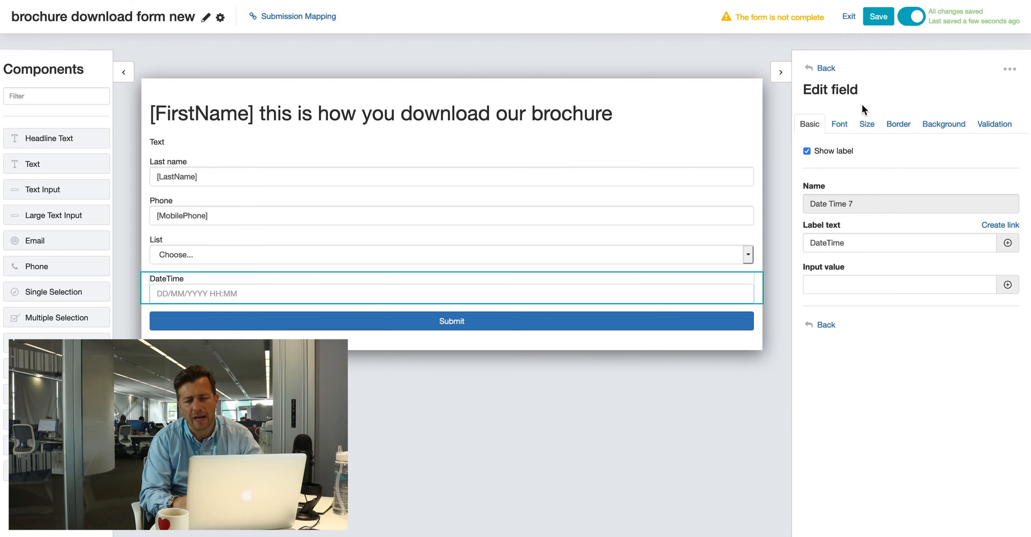
Step: Set the whole form's background colour to the branded light grey #F6F6F6 in the form settings
{"action": "left_click", "coordinate": [221, 19]}
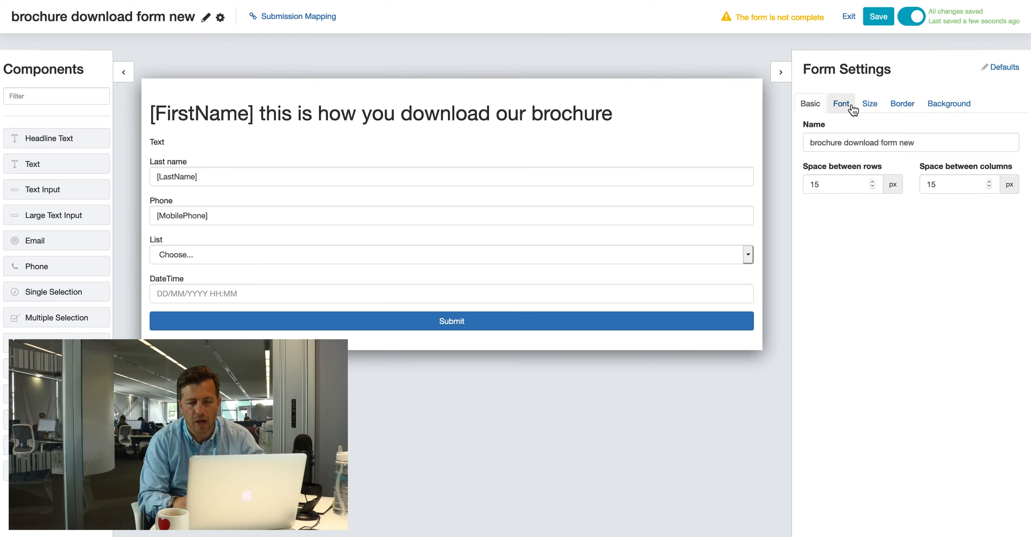
{"action": "left_click", "coordinate": [951, 104]}
{"action": "left_click", "coordinate": [837, 140]}
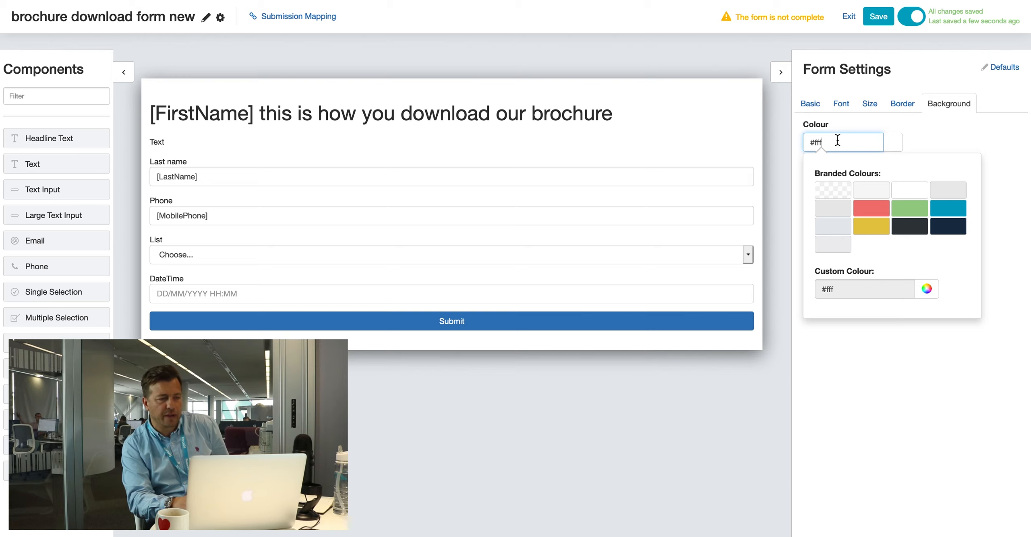
{"action": "left_click", "coordinate": [880, 192]}
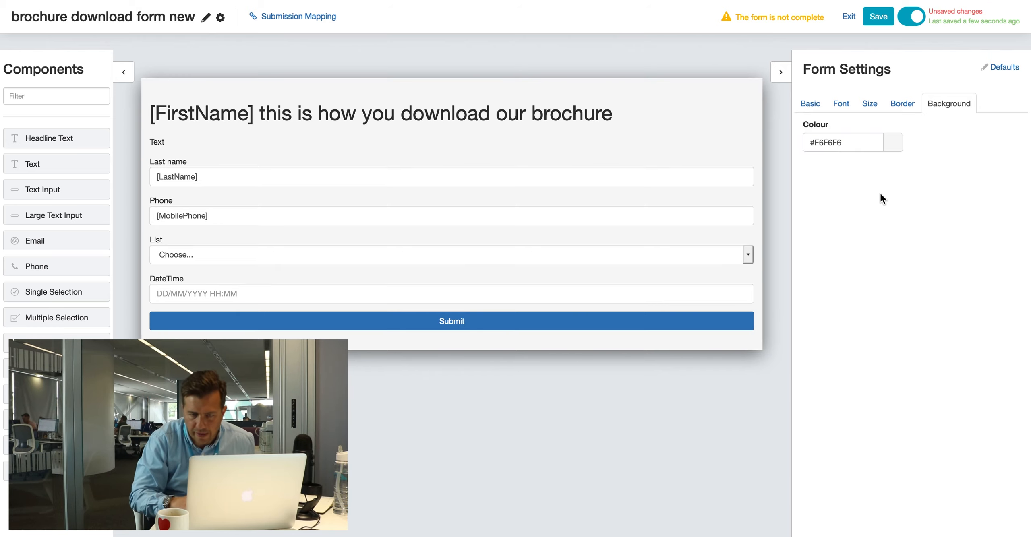
Step: Give the form a solid 1 px border with a 4 px radius and the branded dark blue colour #1A2F46
{"action": "left_click", "coordinate": [901, 104]}
{"action": "left_click", "coordinate": [821, 144]}
{"action": "left_click", "coordinate": [966, 145]}
{"action": "left_click", "coordinate": [951, 149]}
{"action": "left_click", "coordinate": [873, 188]}
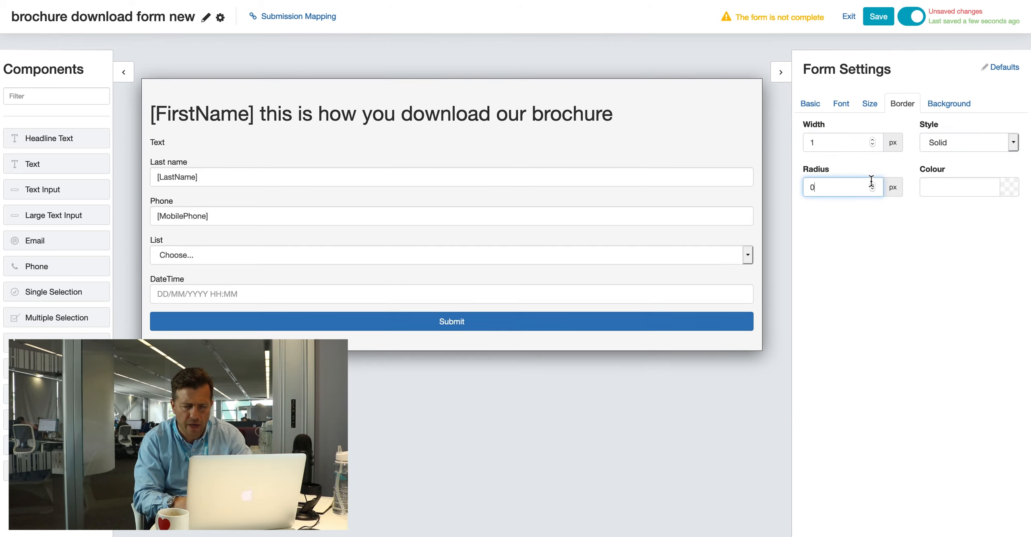
{"action": "key", "text": "BackSpace"}
{"action": "type", "text": "4"}
{"action": "left_click", "coordinate": [970, 186]}
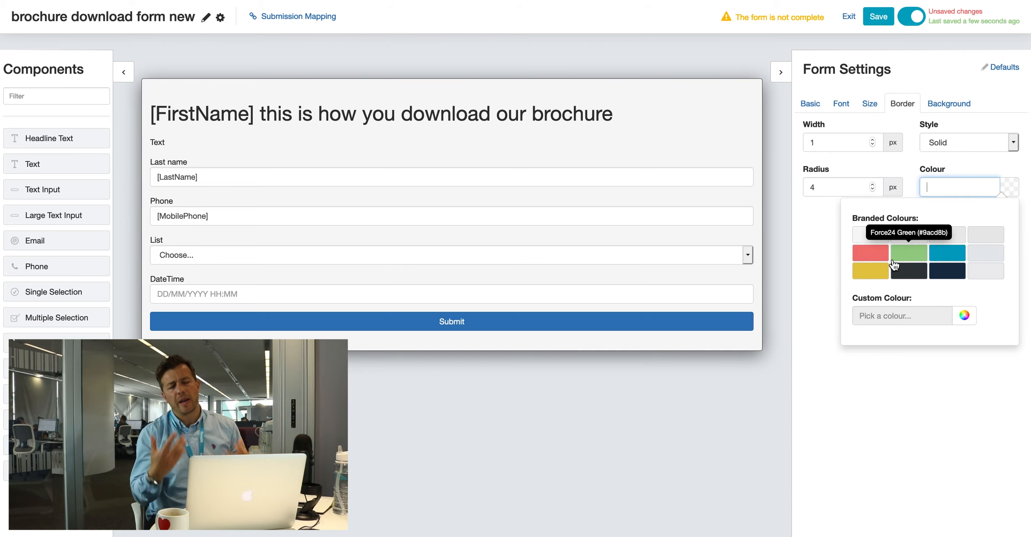
{"action": "left_click", "coordinate": [949, 275]}
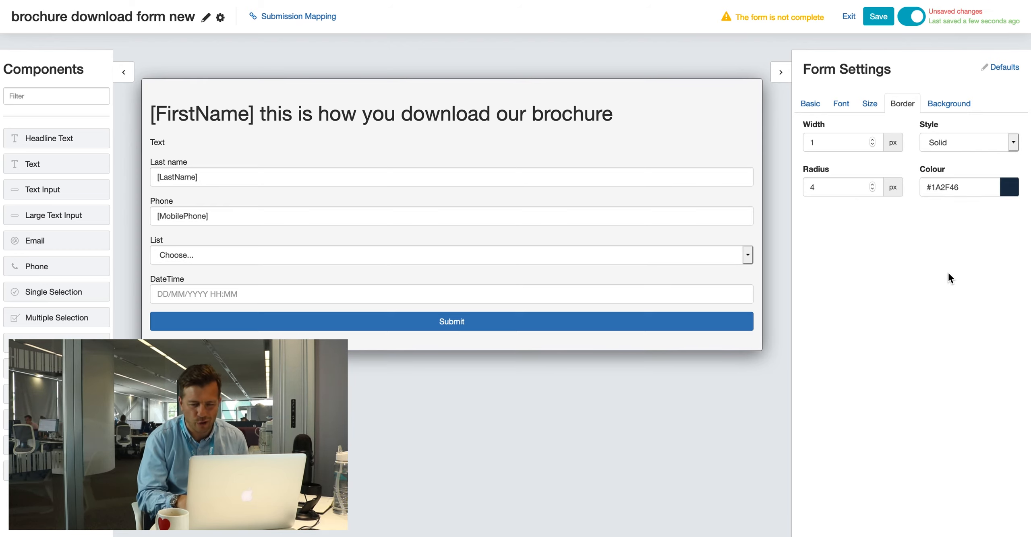
Step: Look at the custom colour picker for the form's border colour and close it without changing the colour
{"action": "left_click", "coordinate": [951, 188]}
{"action": "left_click", "coordinate": [967, 316]}
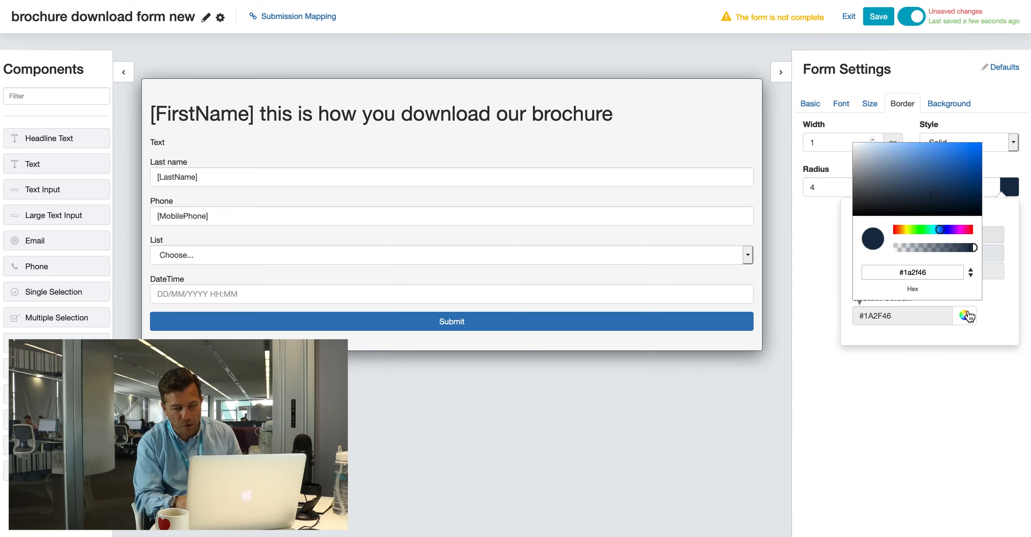
{"action": "left_click", "coordinate": [883, 353]}
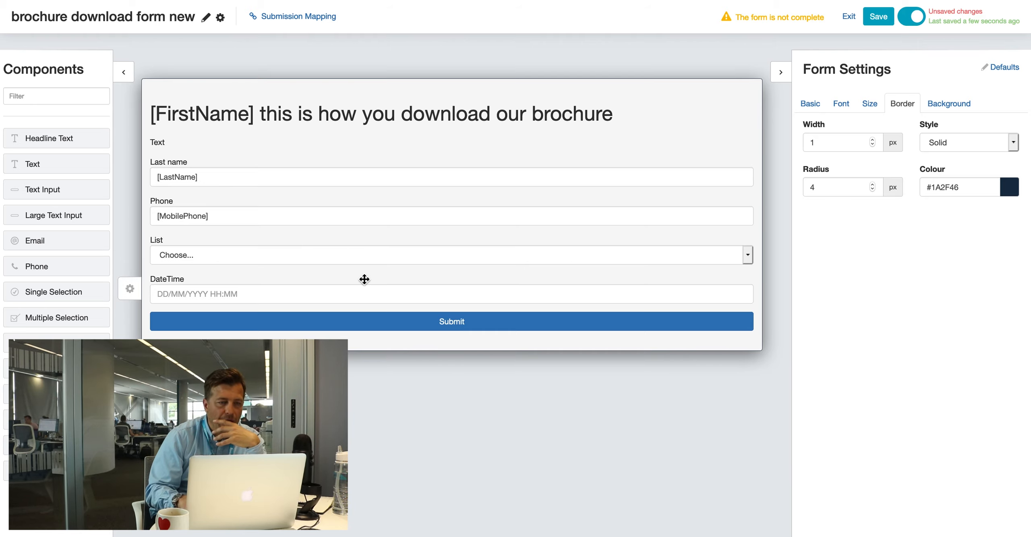
Step: Automap the form's available fields to Force24 fields in the submission mapping
{"action": "left_click", "coordinate": [307, 17]}
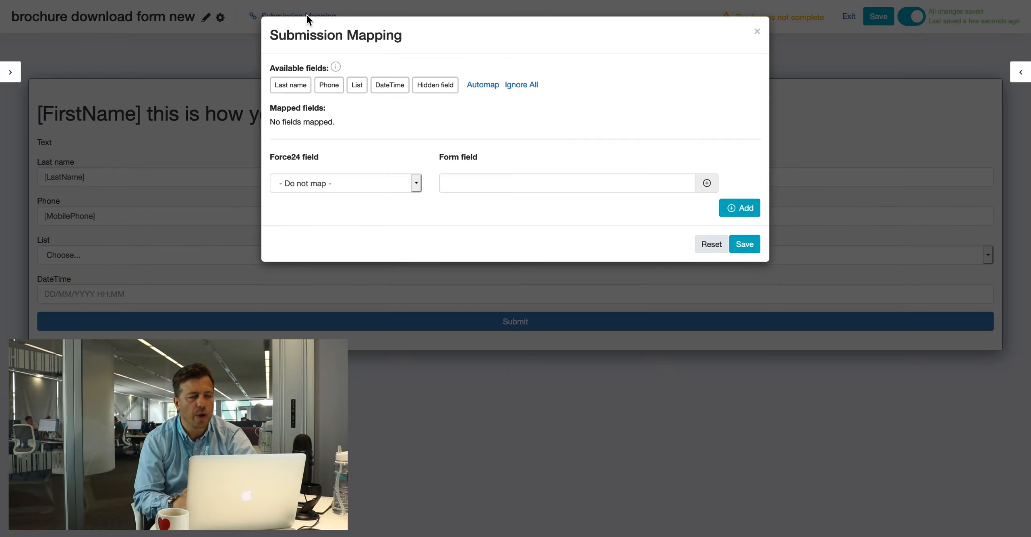
{"action": "left_click", "coordinate": [480, 84]}
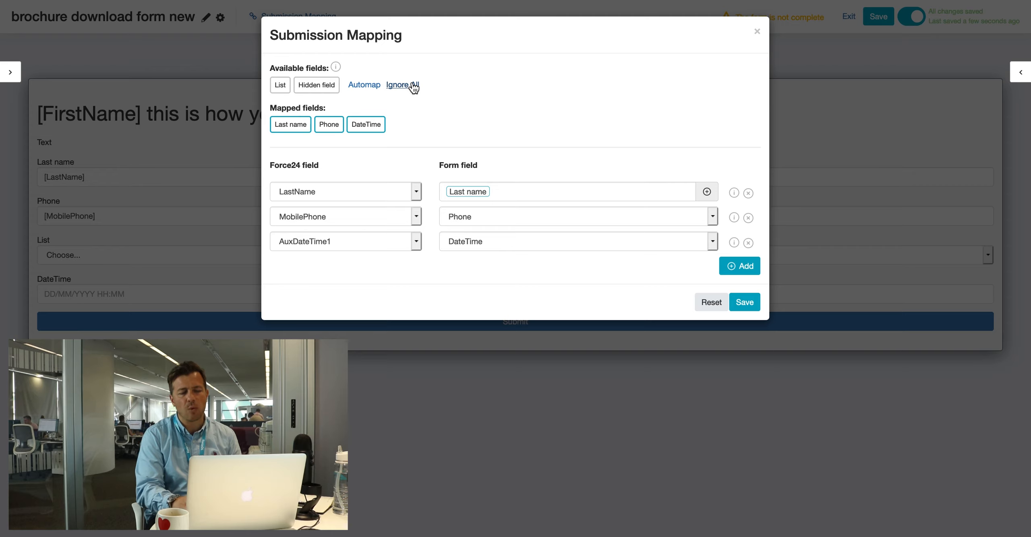
Step: Add a submission mapping row that maps the Force24 field Aux1 to the form's List field
{"action": "left_click", "coordinate": [731, 270]}
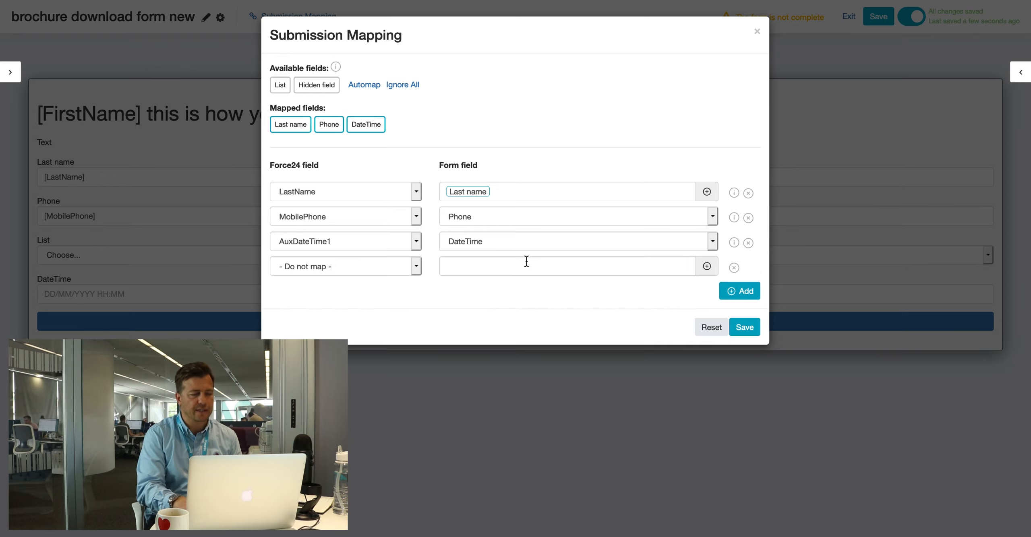
{"action": "left_click", "coordinate": [389, 268]}
{"action": "scroll", "coordinate": [389, 267], "scroll_direction": "down", "scroll_amount": 5}
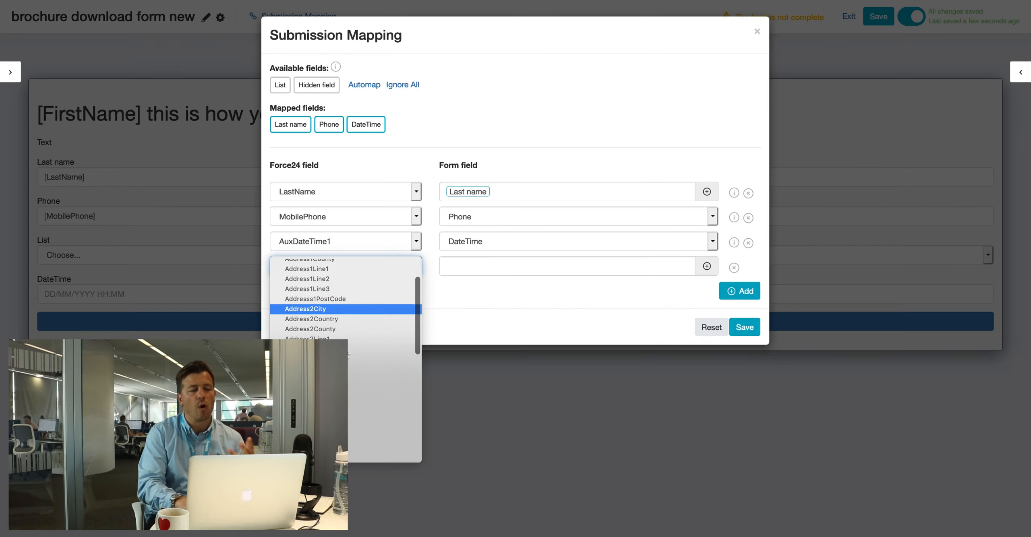
{"action": "left_click", "coordinate": [306, 380]}
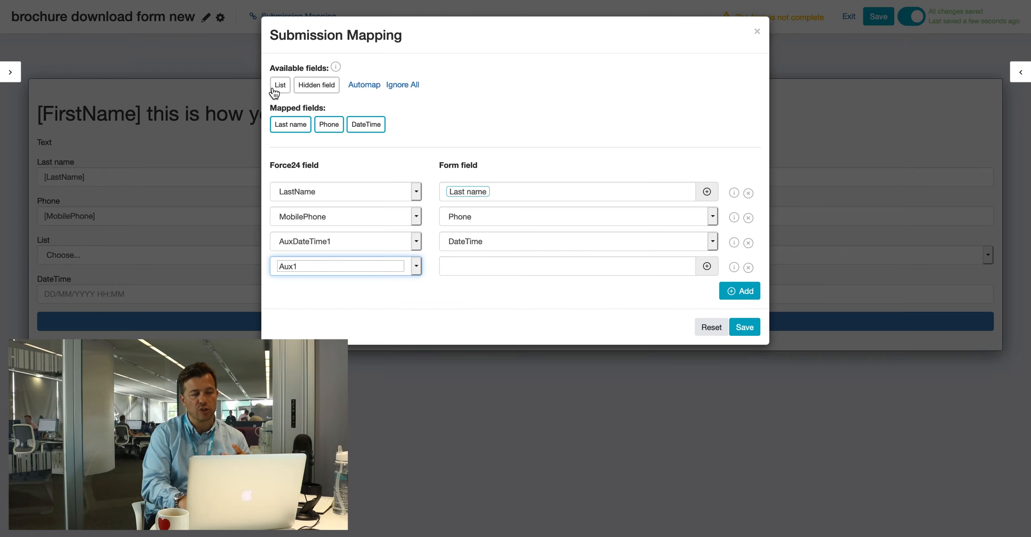
{"action": "left_click", "coordinate": [456, 264]}
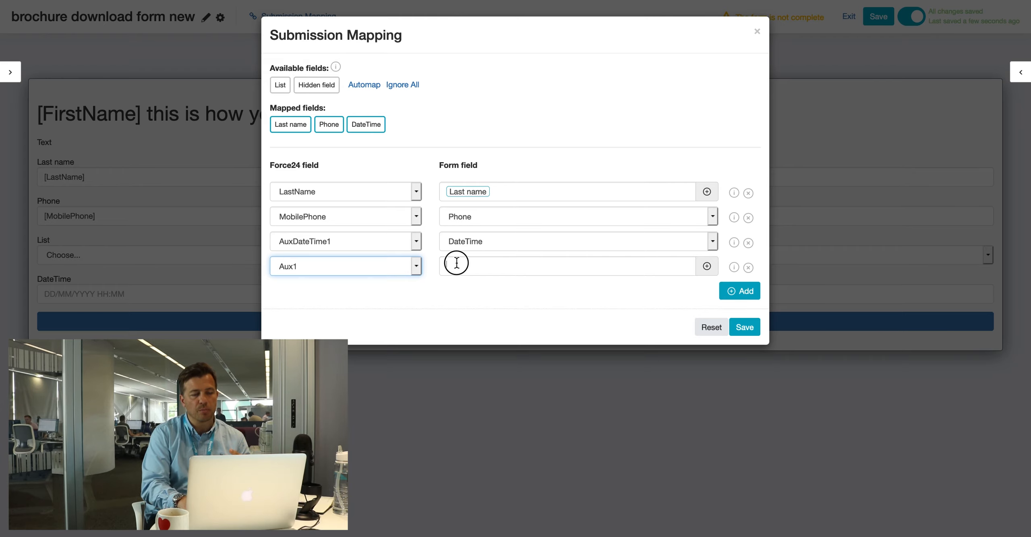
{"action": "left_click", "coordinate": [707, 266]}
{"action": "left_click", "coordinate": [457, 317]}
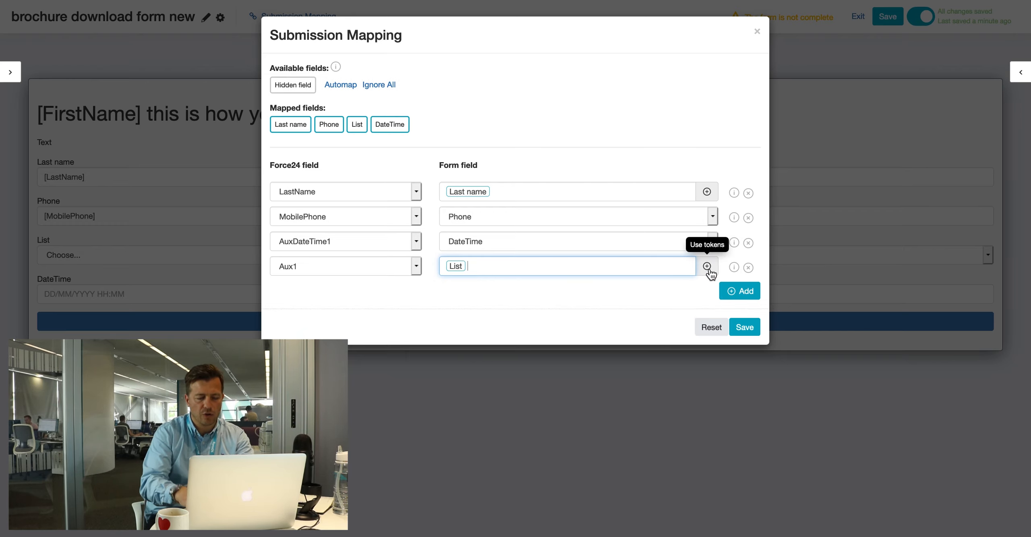
Step: Append a comma and the Hidden field token to the Aux1 mapping, and save the mapping and the form
{"action": "type", "text": ","}
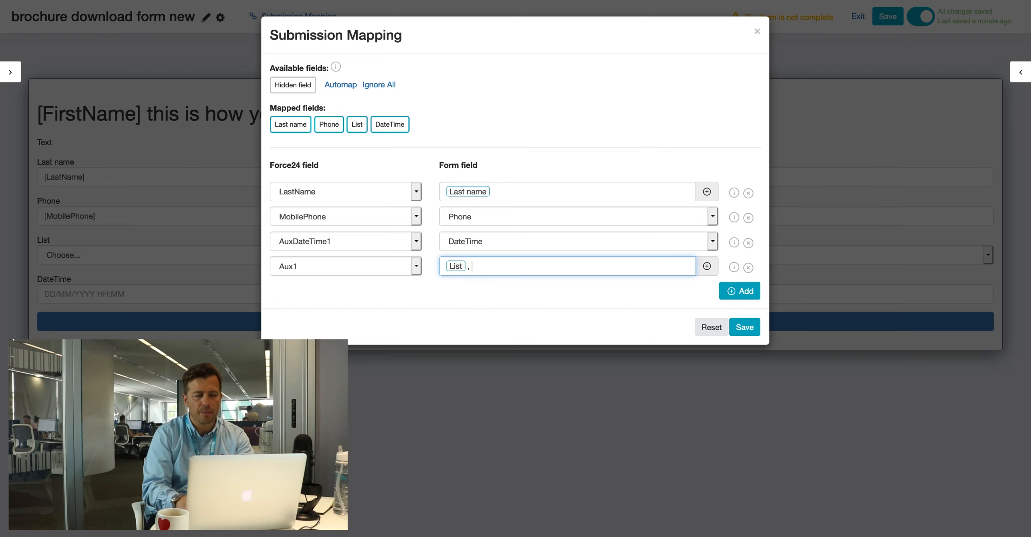
{"action": "type", "text": " @"}
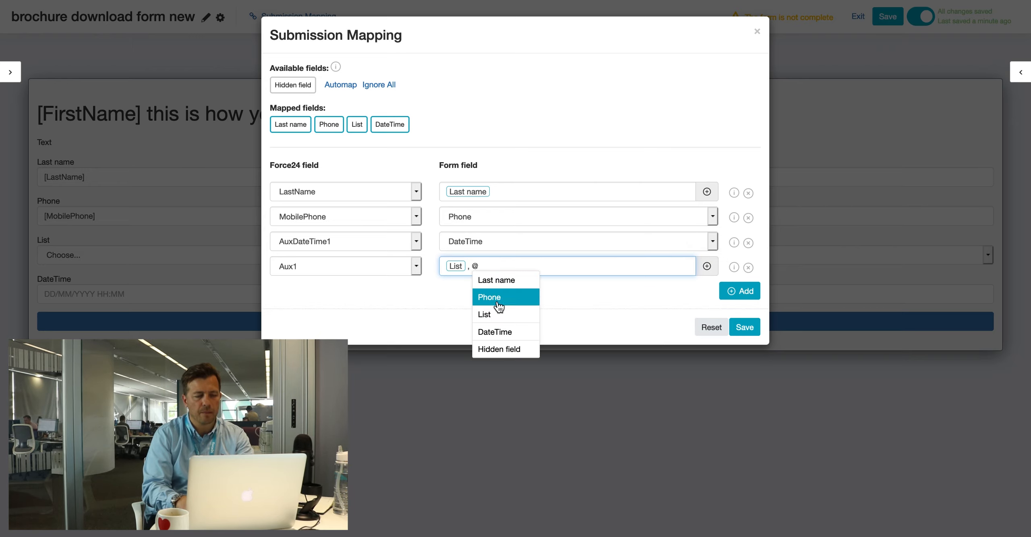
{"action": "left_click", "coordinate": [500, 350]}
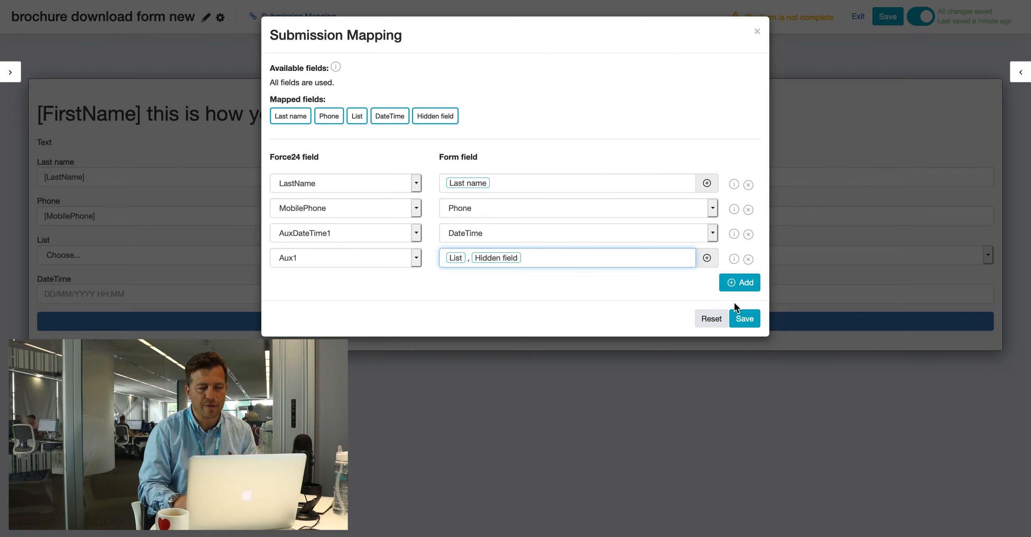
{"action": "left_click", "coordinate": [749, 318]}
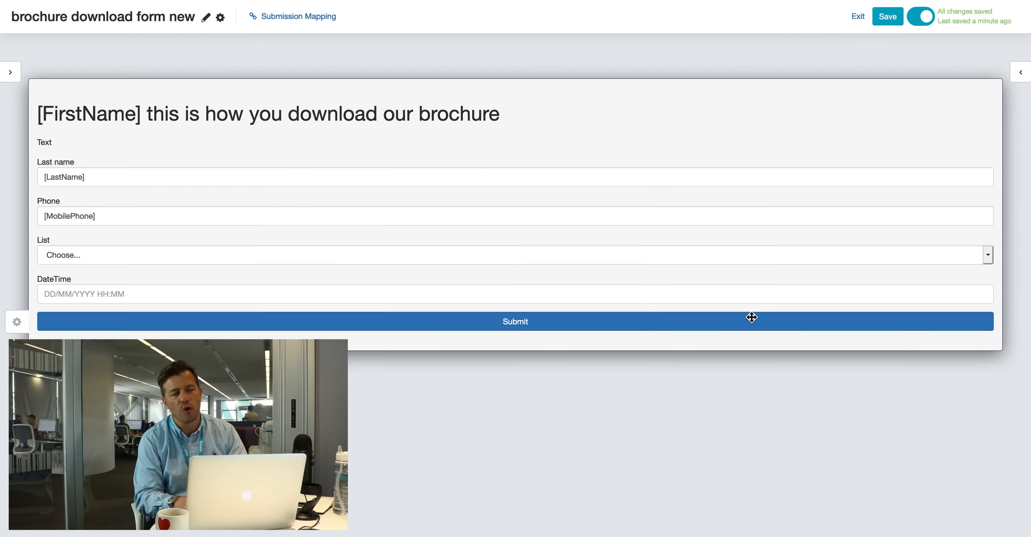
{"action": "left_click", "coordinate": [883, 27]}
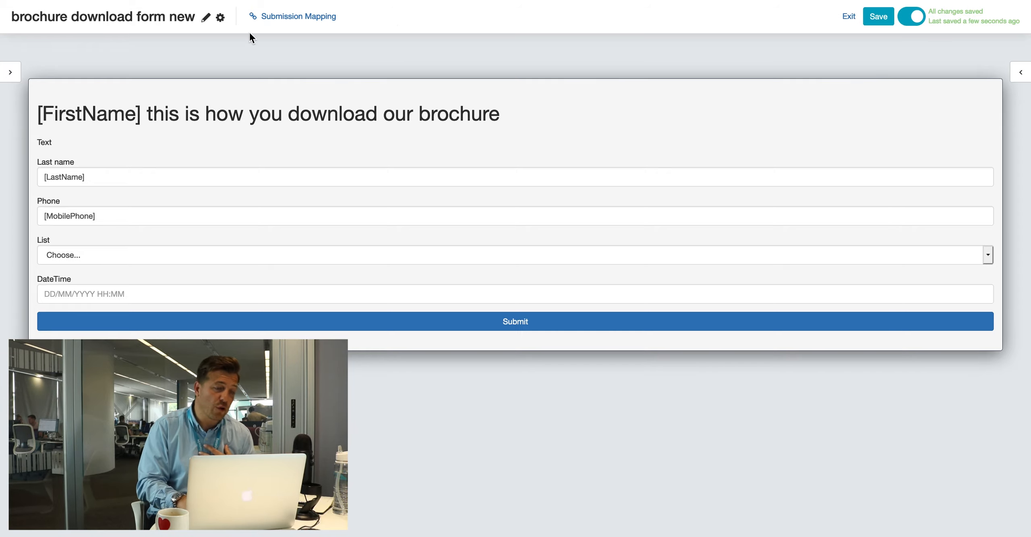
Step: Look at the size options in the form settings and bring up the list of form components
{"action": "left_click", "coordinate": [219, 18]}
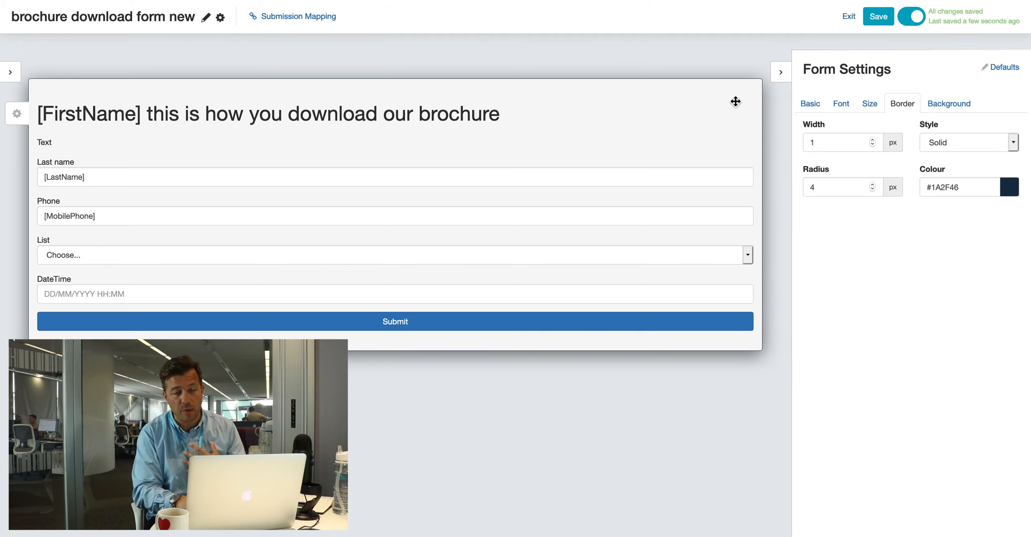
{"action": "left_click", "coordinate": [869, 104]}
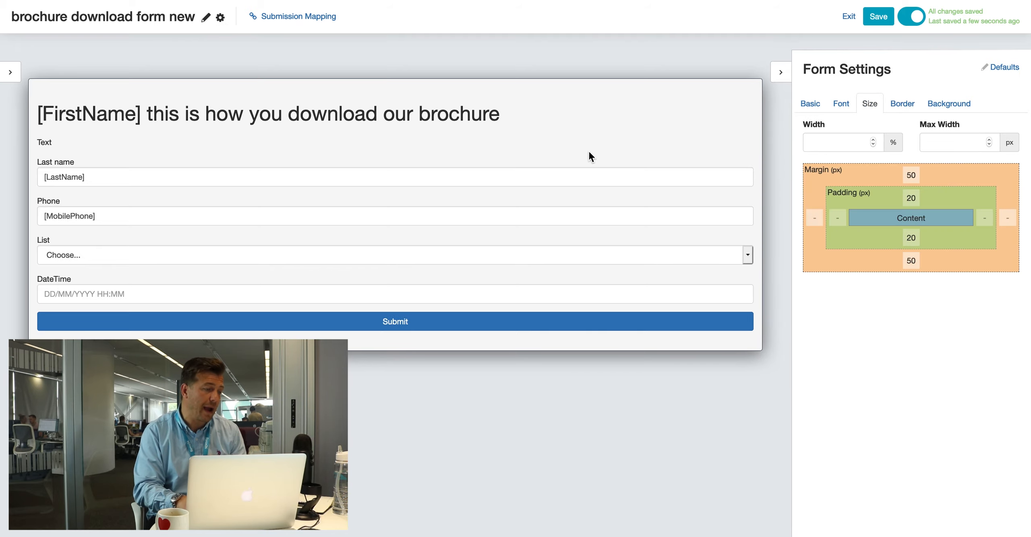
{"action": "left_click", "coordinate": [11, 72]}
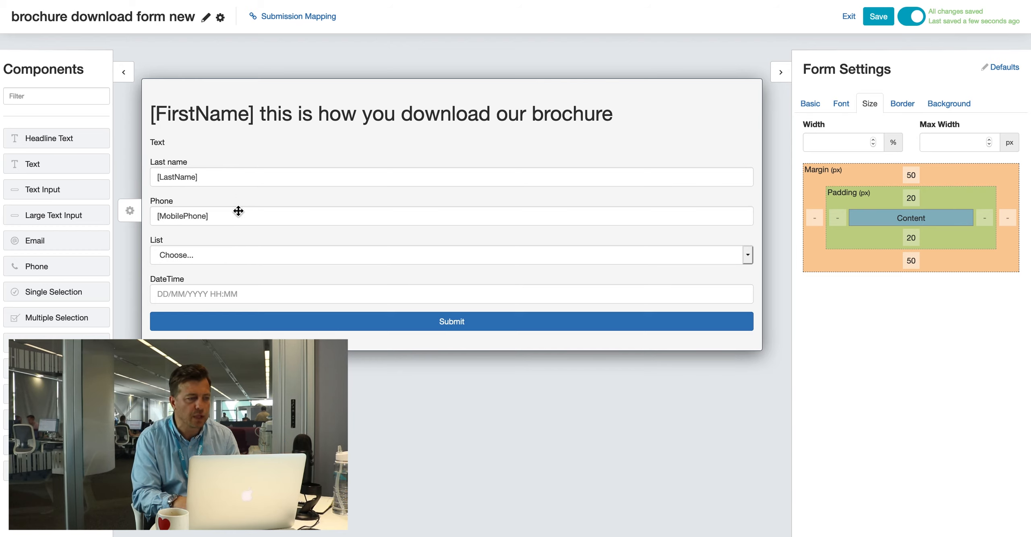
Step: Delete the Last name field from the form
{"action": "left_click", "coordinate": [191, 170]}
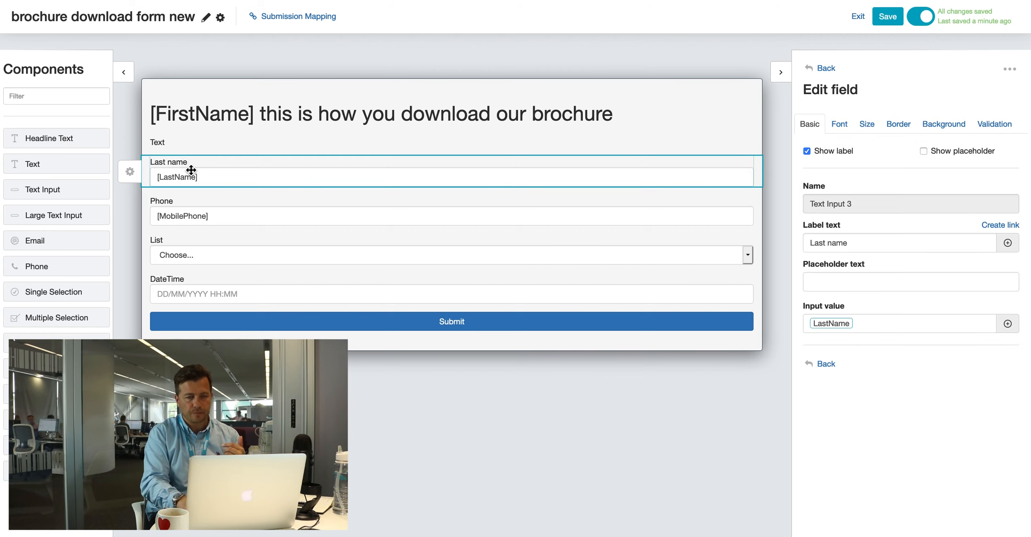
{"action": "left_click", "coordinate": [1001, 70]}
{"action": "left_click", "coordinate": [965, 103]}
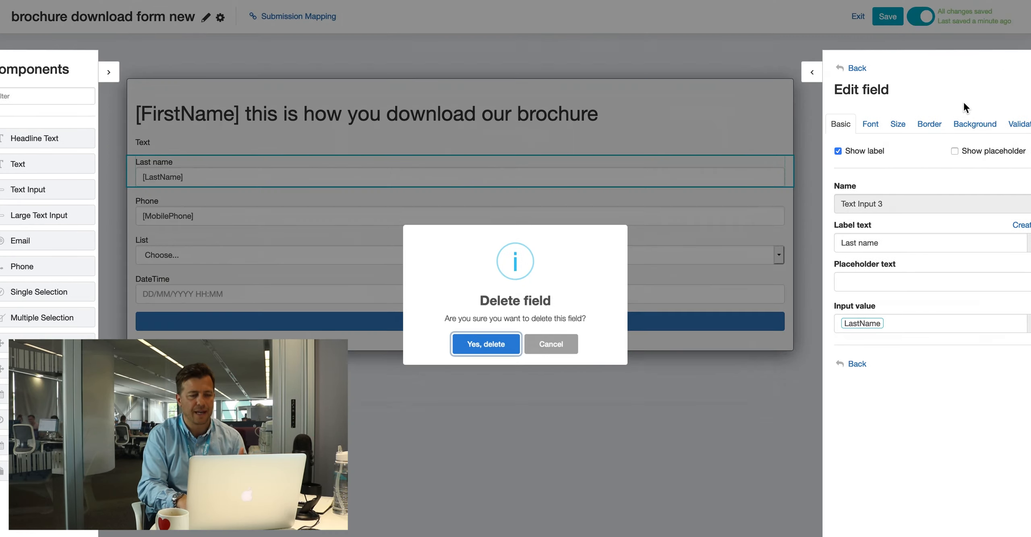
{"action": "left_click", "coordinate": [486, 349]}
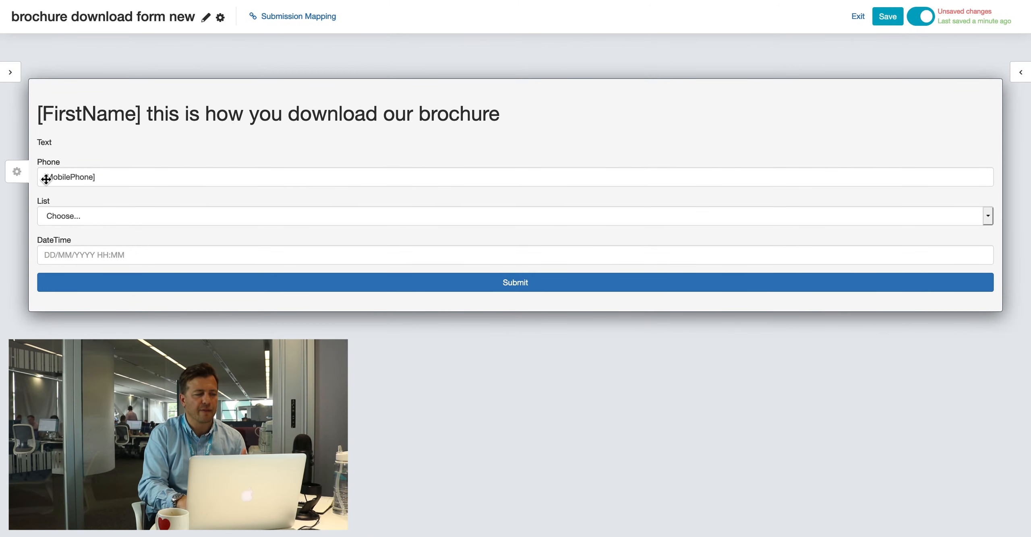
Step: Delete the Phone field from the form
{"action": "left_click", "coordinate": [68, 214]}
{"action": "left_click", "coordinate": [1009, 69]}
{"action": "left_click", "coordinate": [582, 148]}
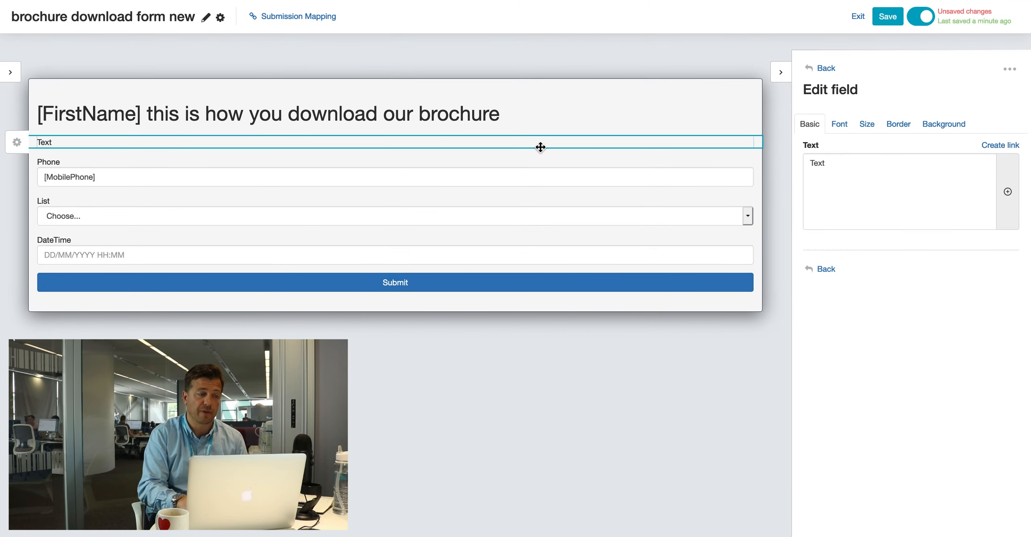
{"action": "left_click", "coordinate": [427, 182]}
{"action": "left_click", "coordinate": [1009, 69]}
{"action": "left_click", "coordinate": [964, 100]}
{"action": "left_click", "coordinate": [494, 331]}
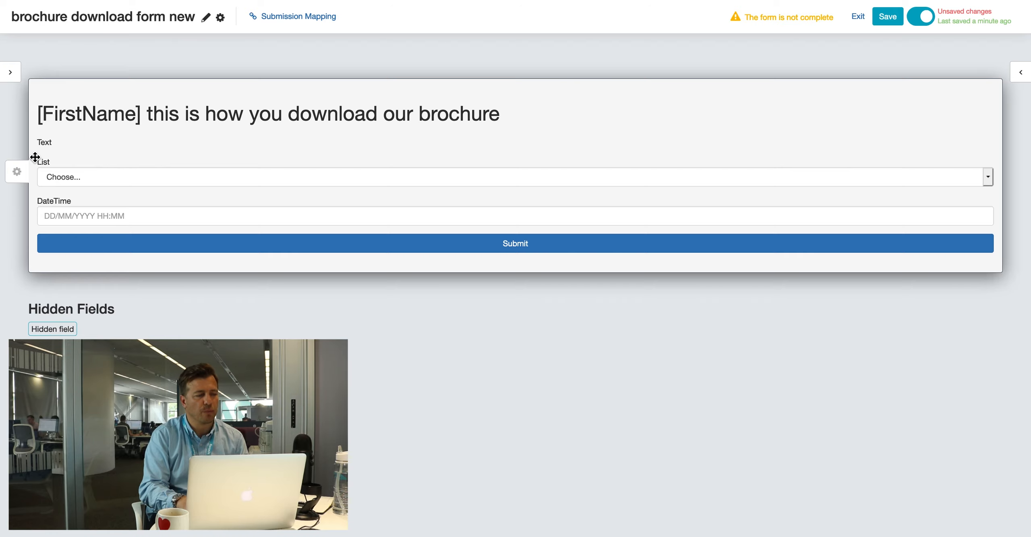
Step: Open the settings of the form's List drop-down field
{"action": "left_click", "coordinate": [116, 179]}
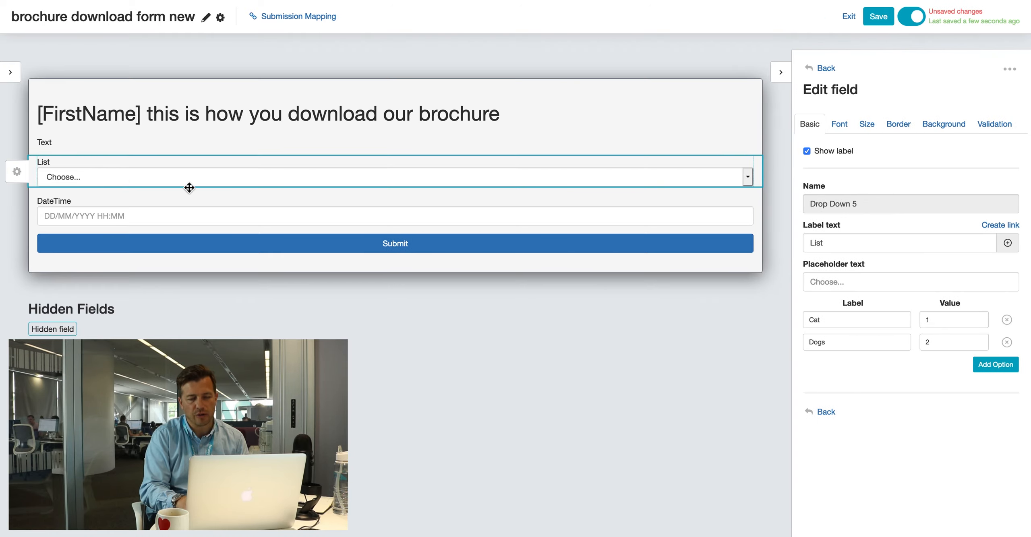